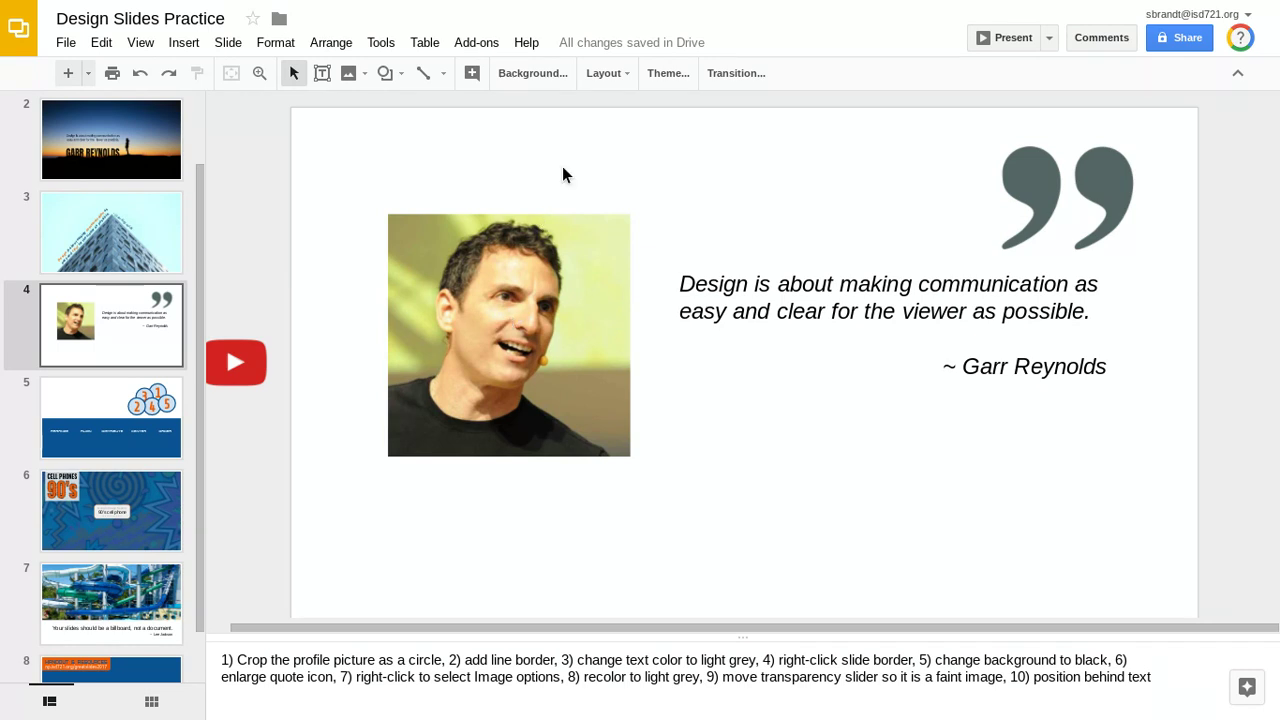
click(492, 317)
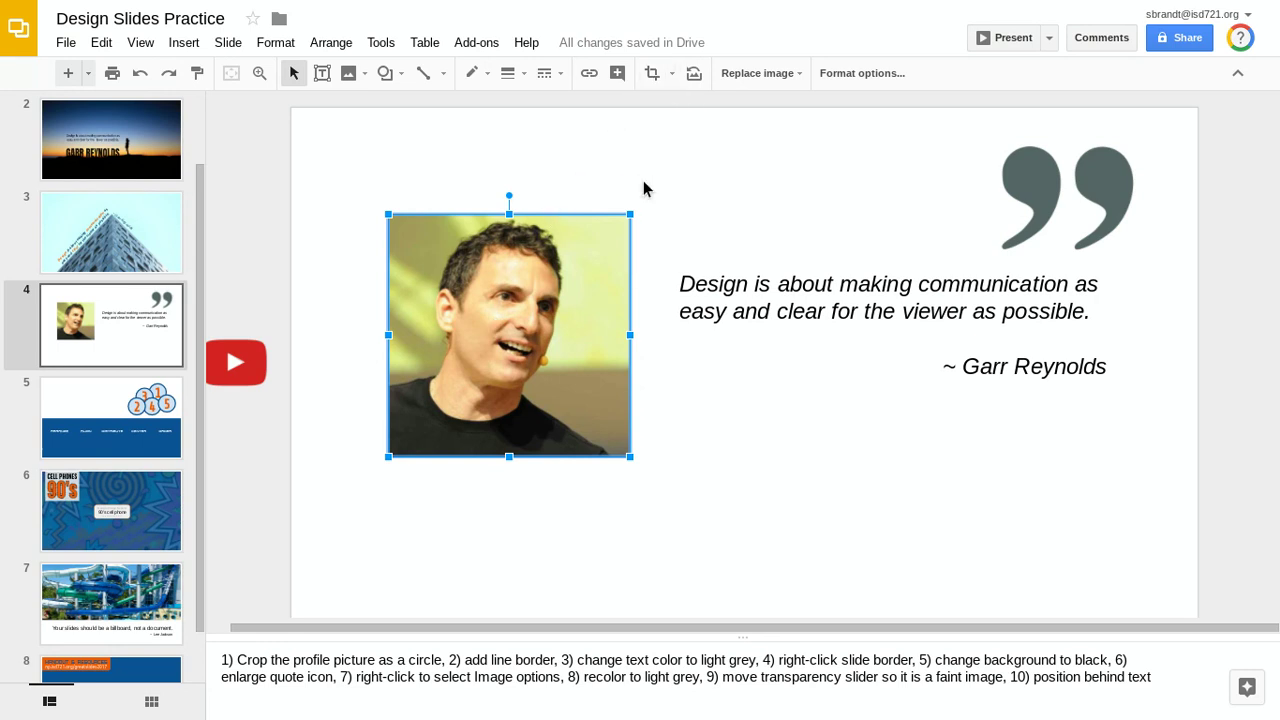
click(651, 75)
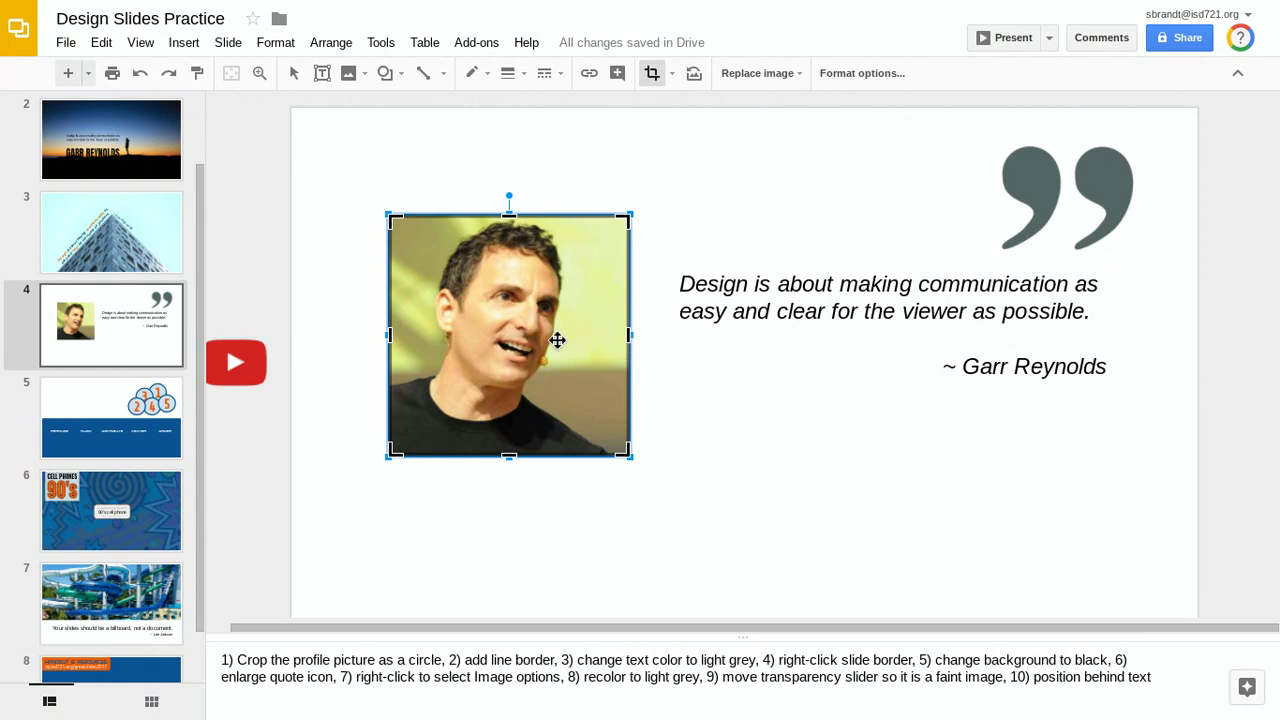
click(736, 474)
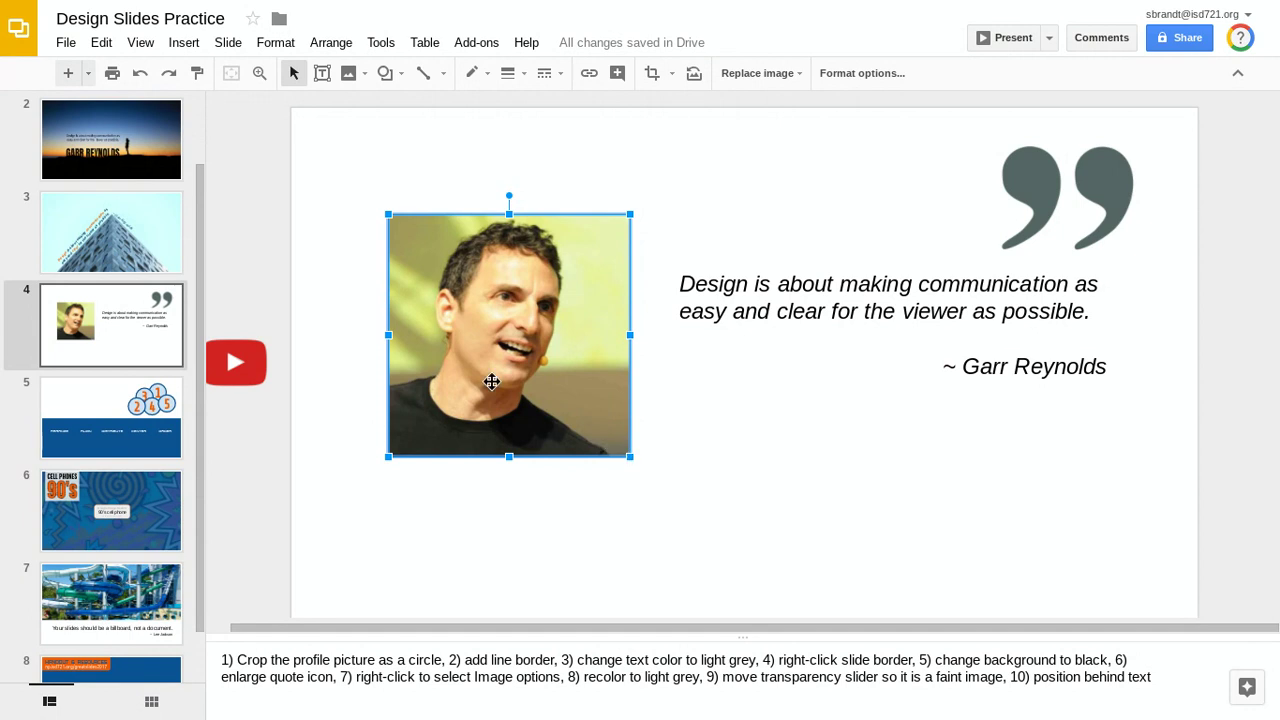
click(520, 530)
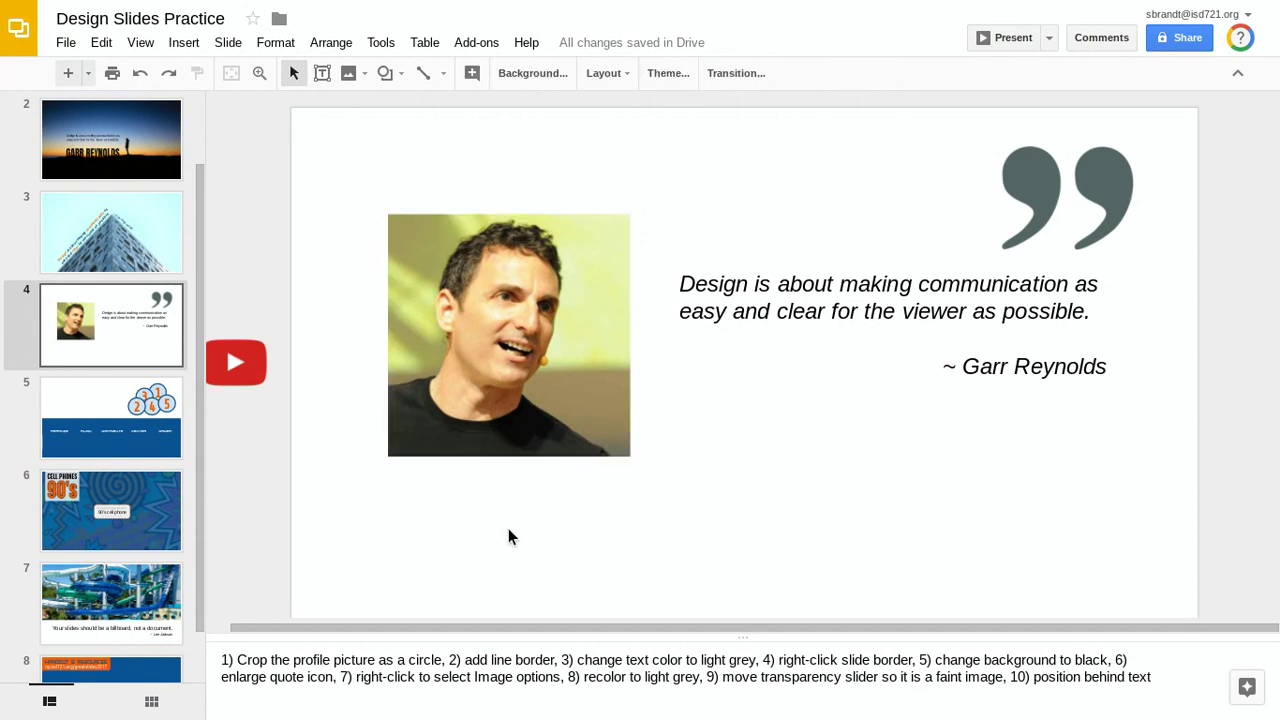
double_click(564, 393)
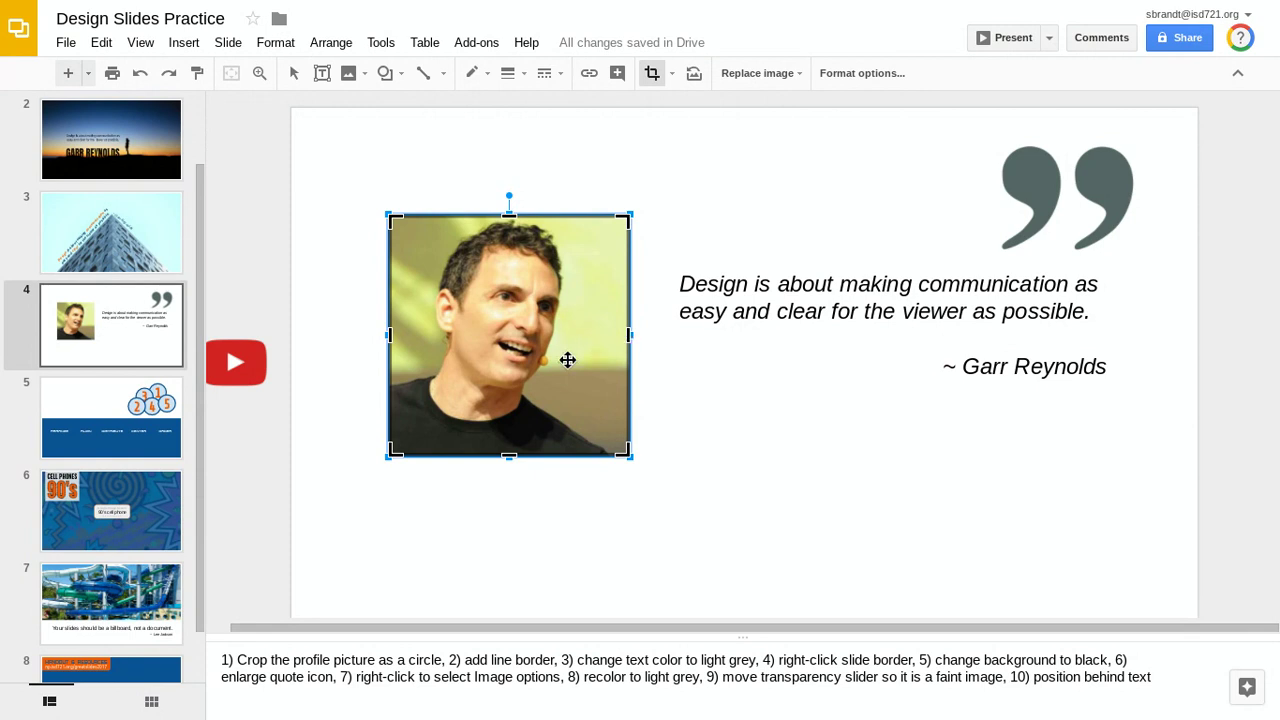
click(553, 552)
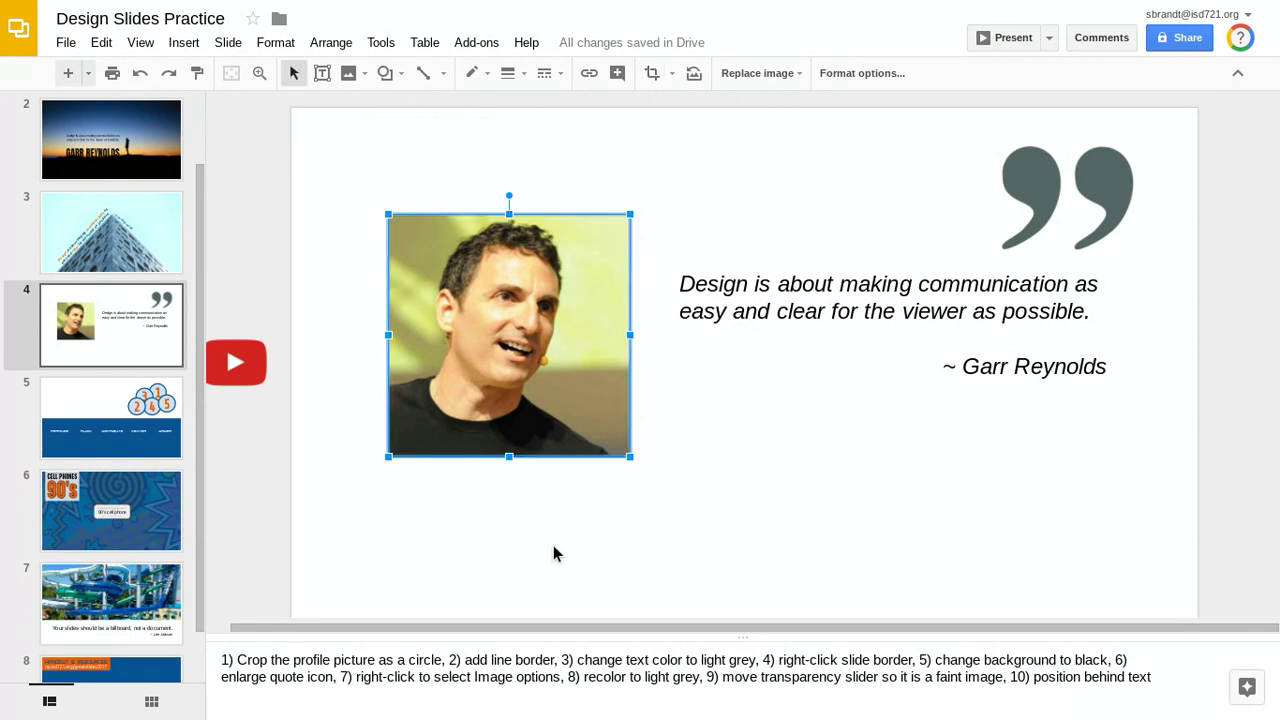
click(555, 553)
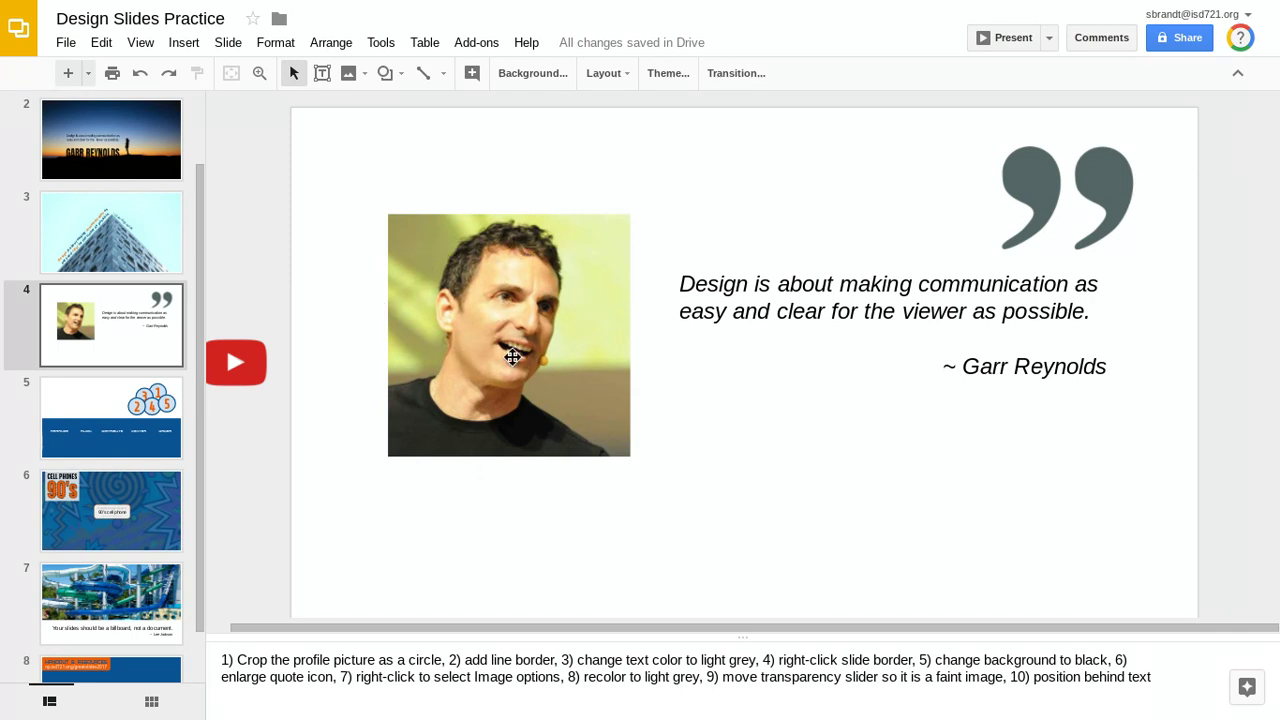
- Crop the portrait photo on slide 4 to a circle using the oval shape mask
click(501, 306)
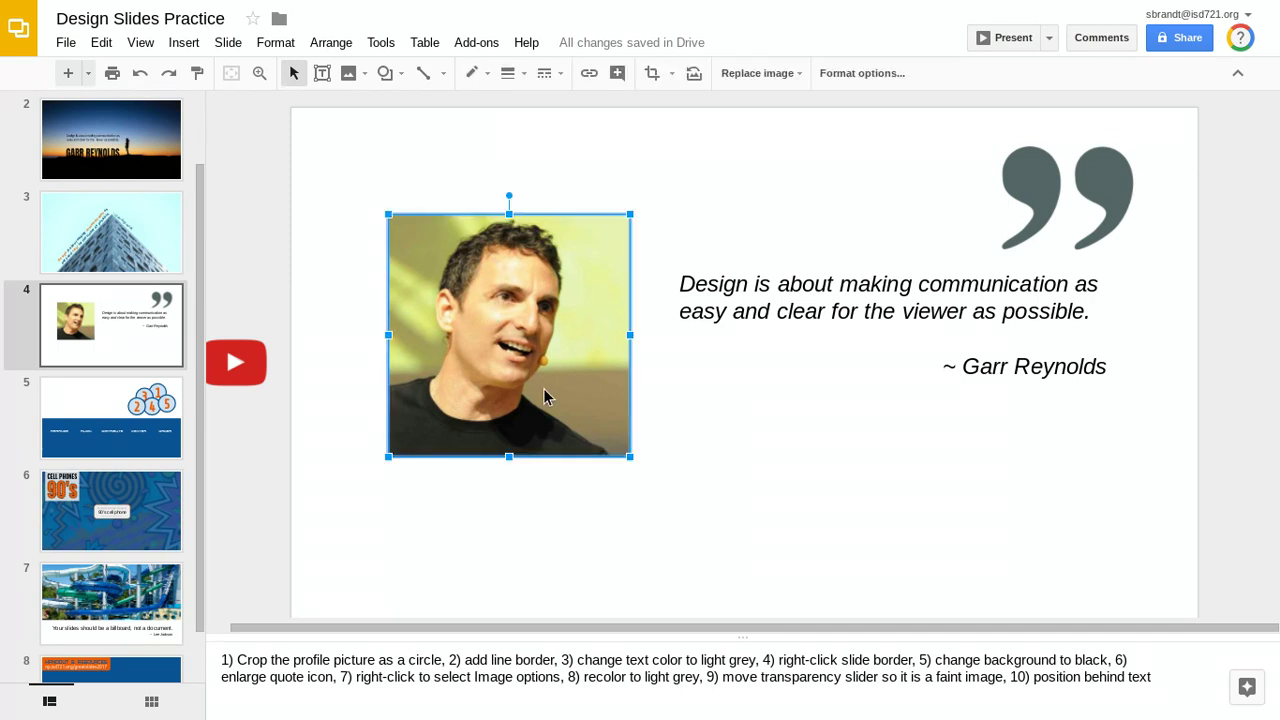
click(672, 76)
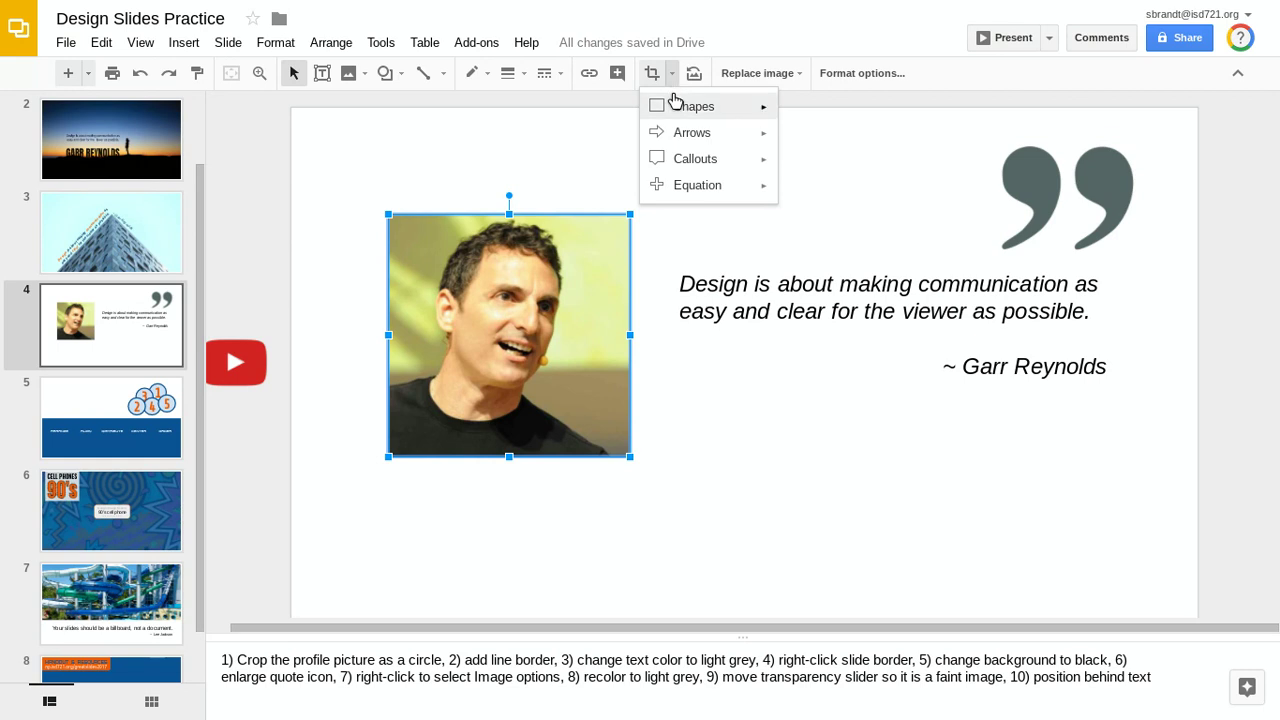
mouse_move(676, 106)
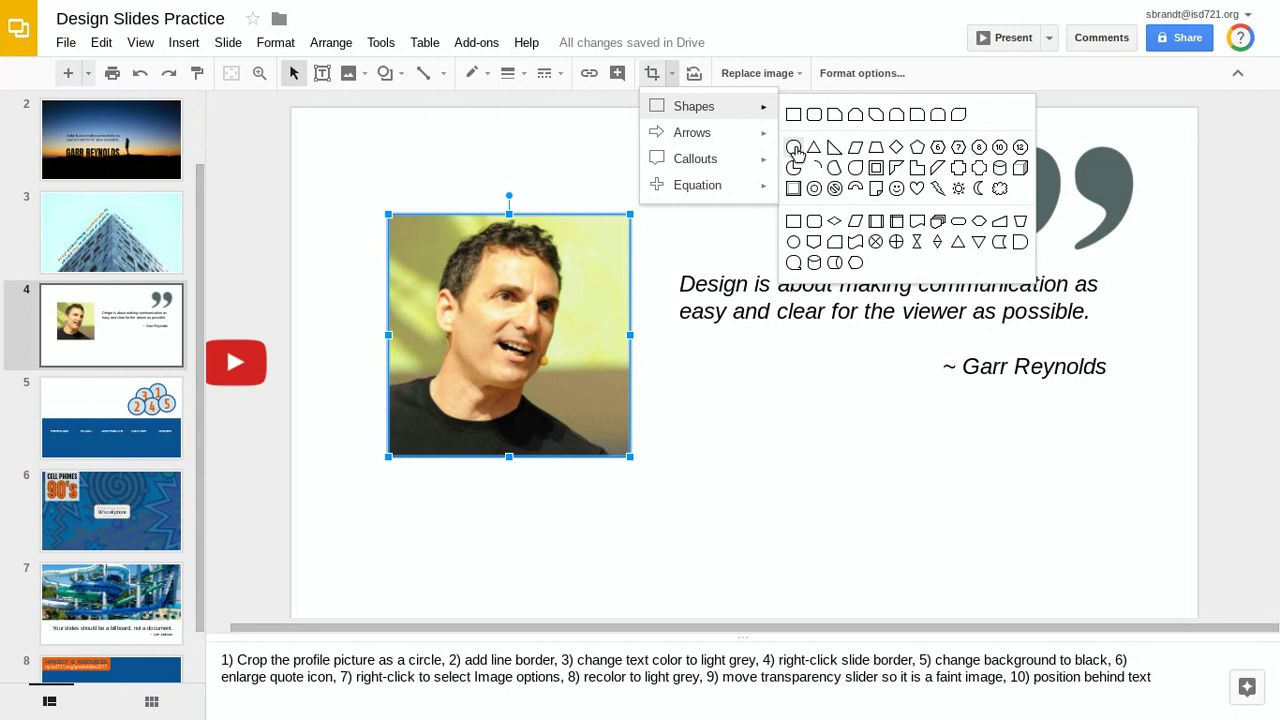
click(795, 150)
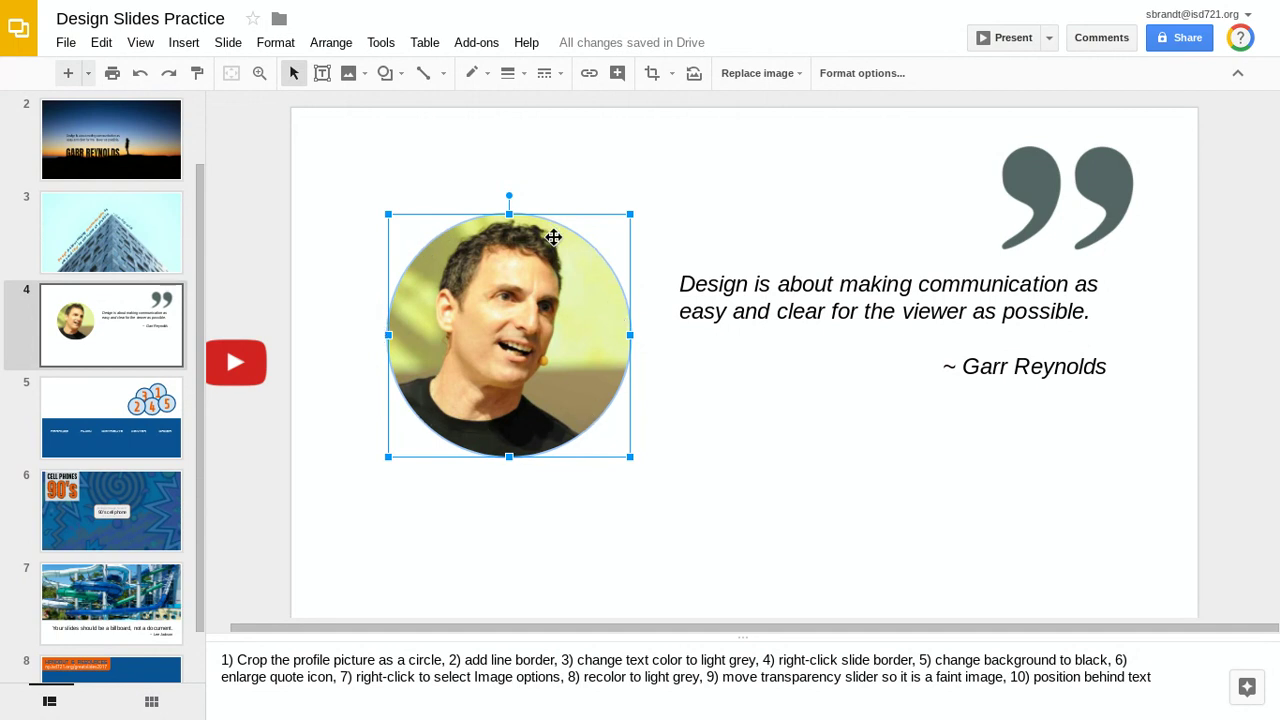
click(701, 455)
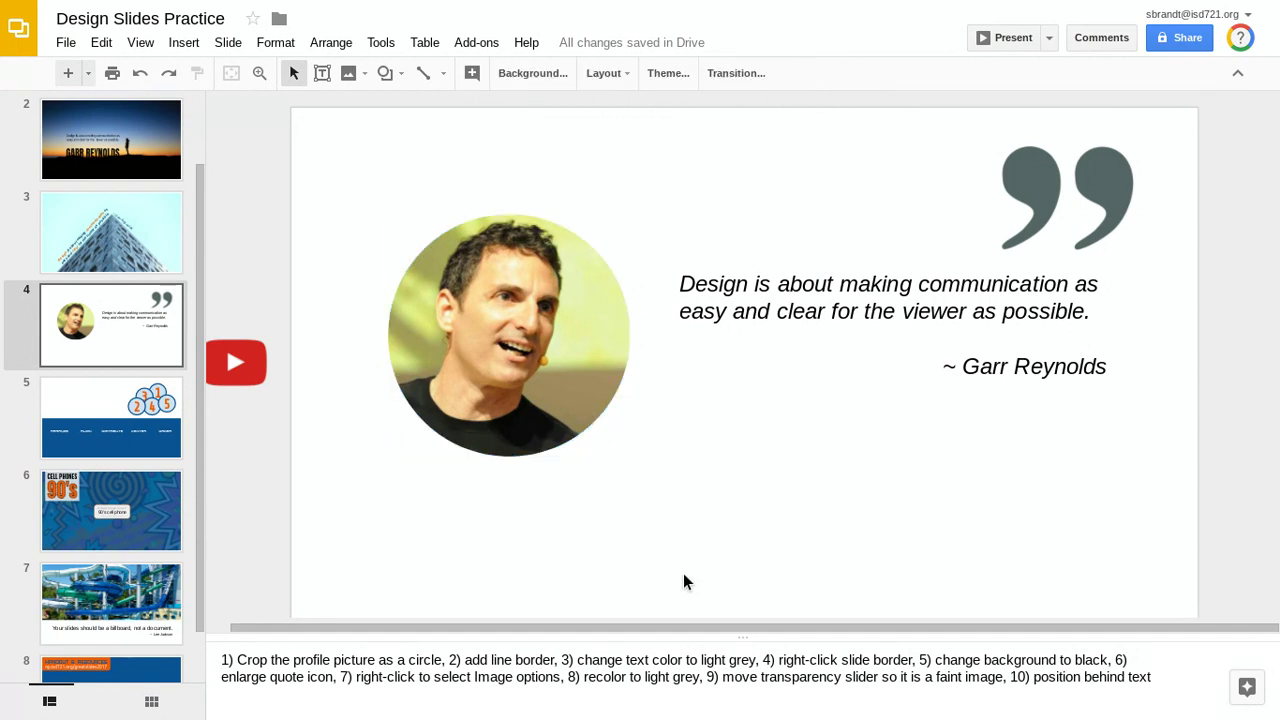
- Enlarge the portrait slightly inside its circular crop mask and nudge it sideways to centre the face
click(511, 323)
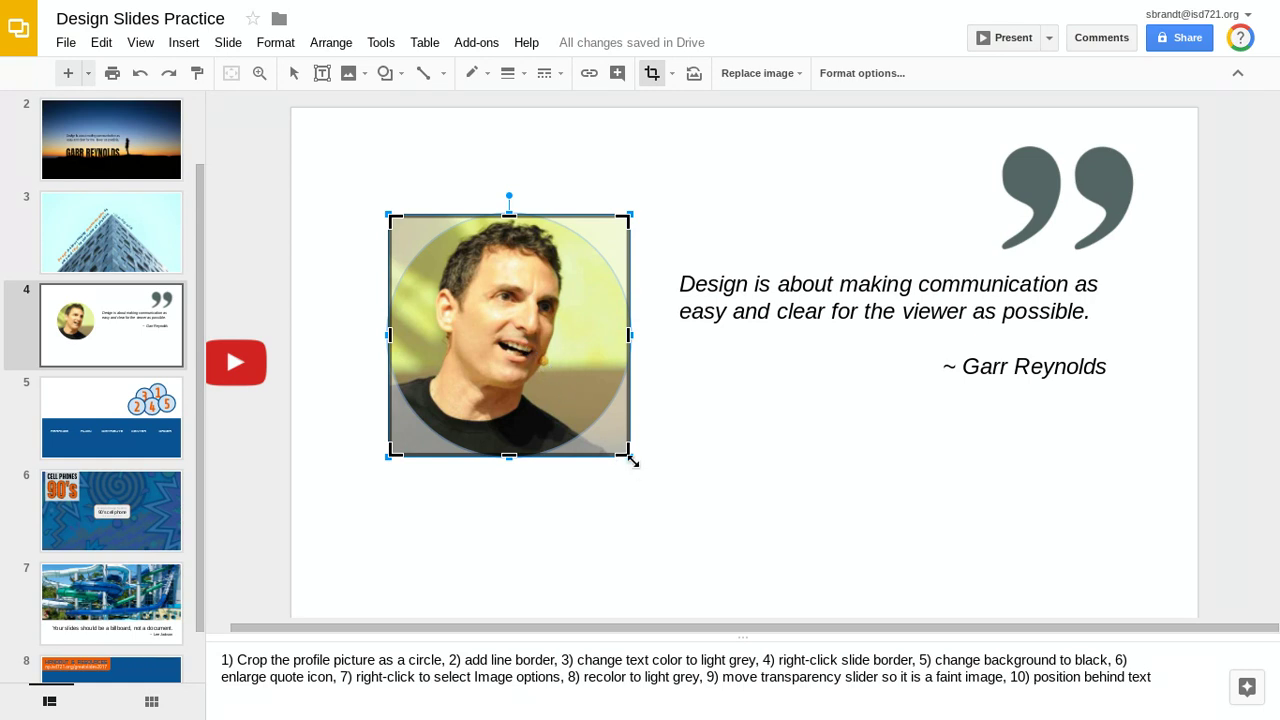
drag(631, 460, 648, 489)
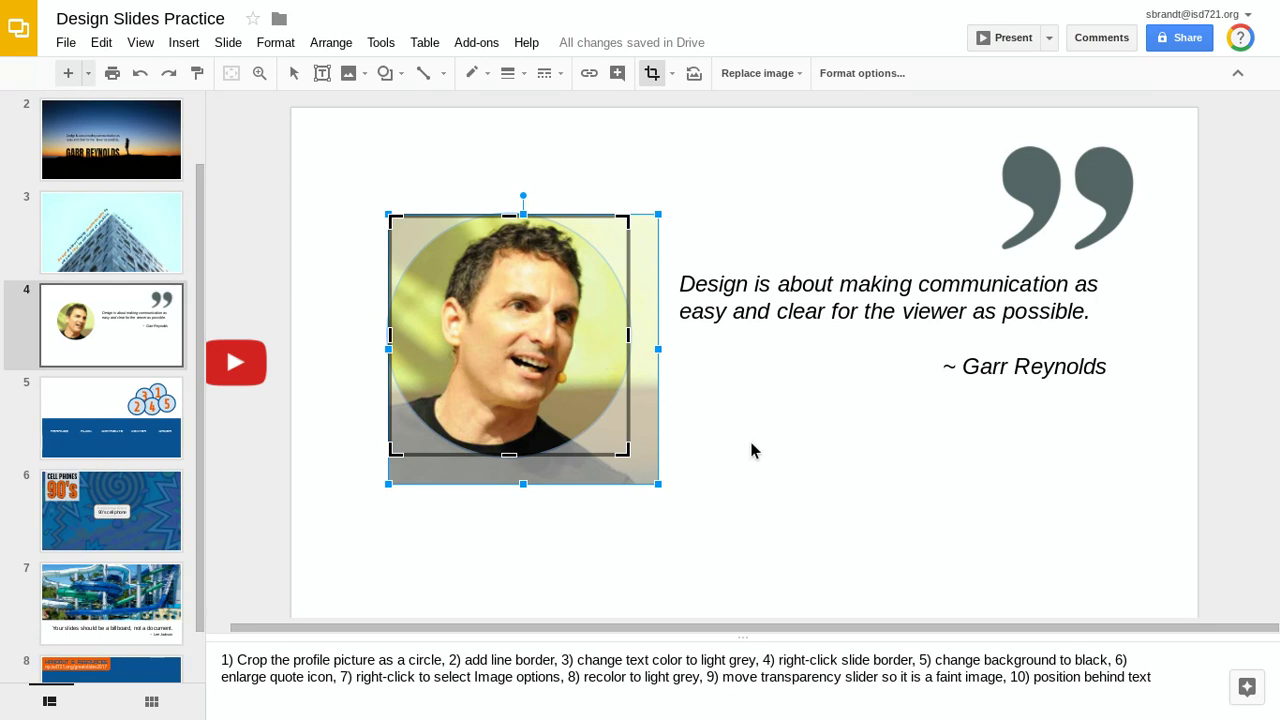
key(Left)
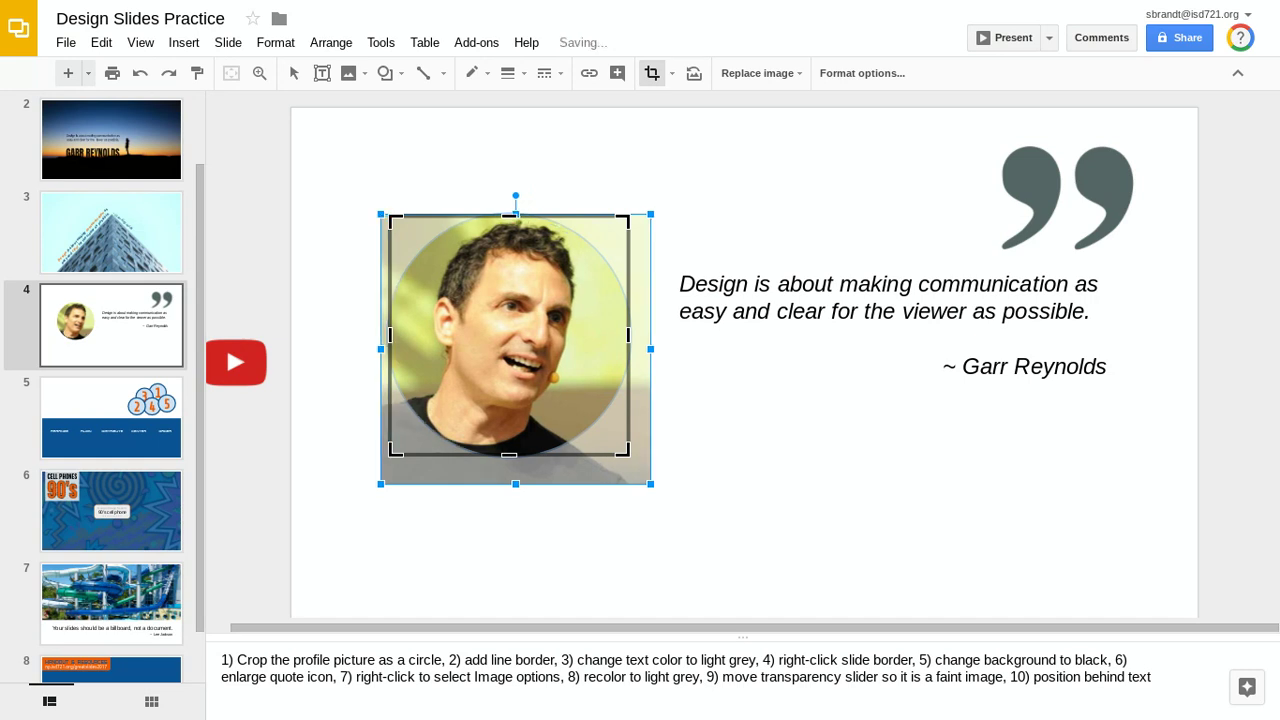
key(Right)
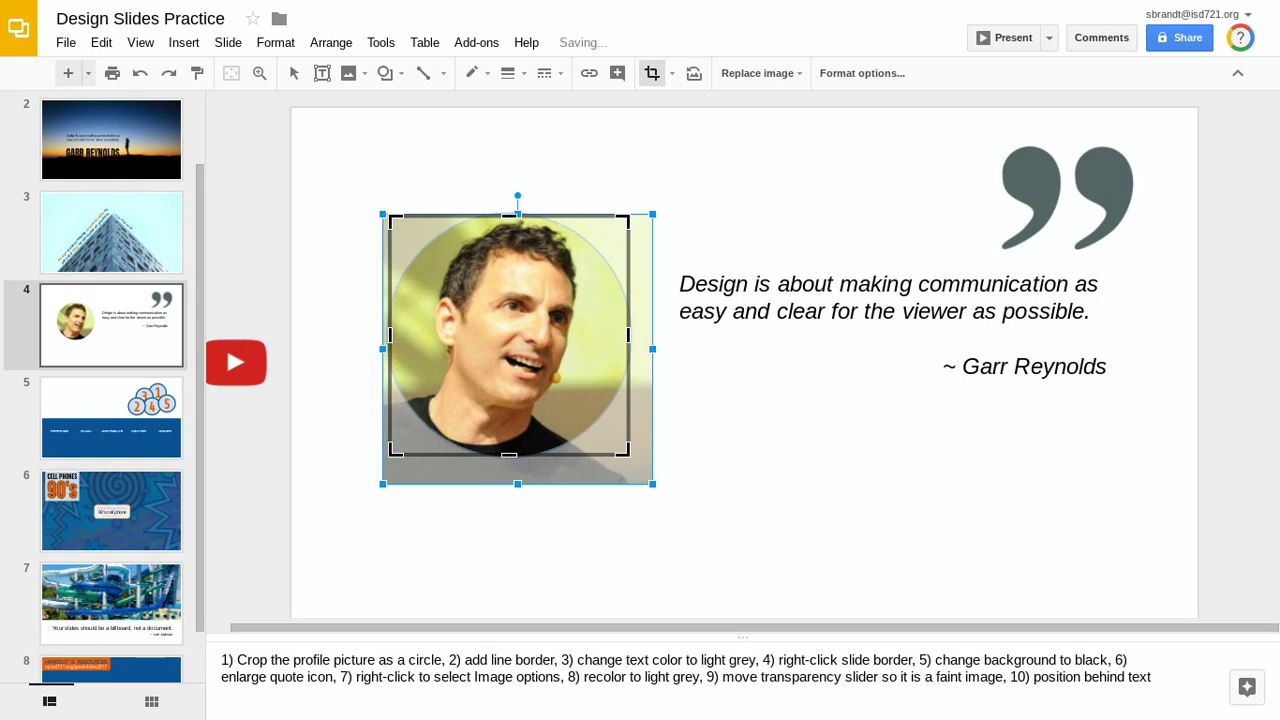
key(Left)
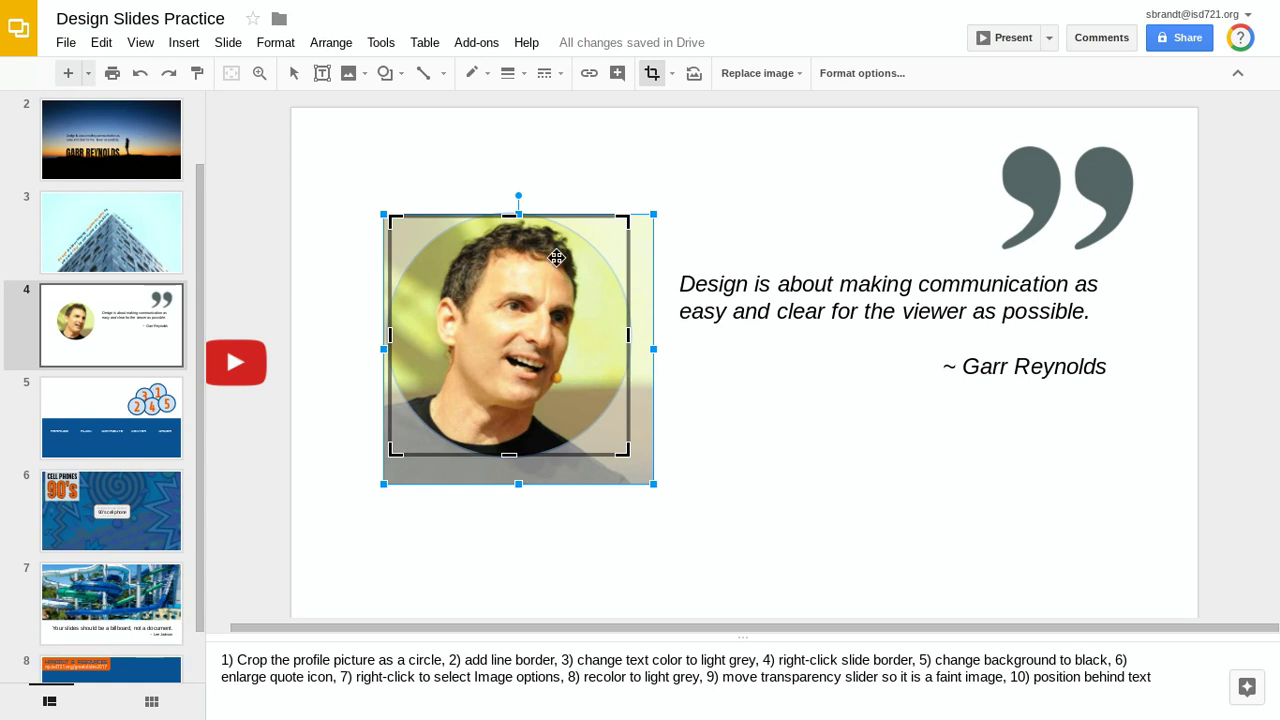
click(771, 529)
click(771, 529)
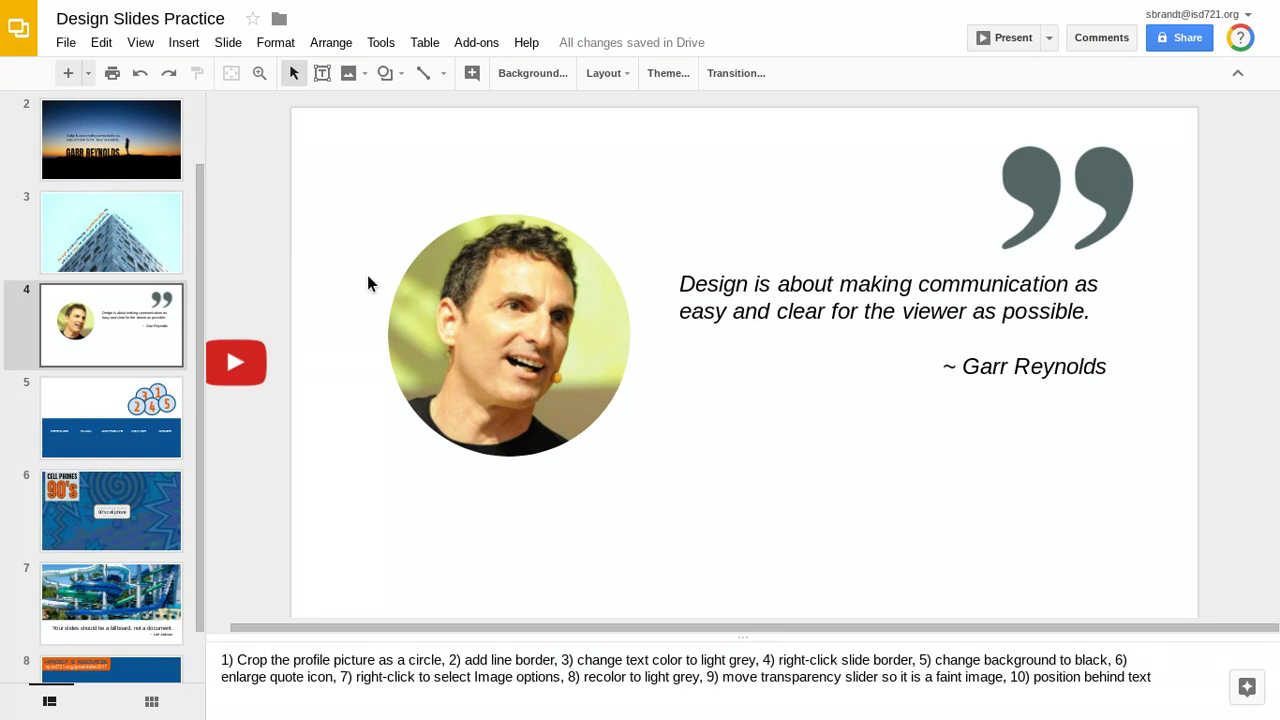
- Give the circular portrait an 8px border in medium grey
click(541, 336)
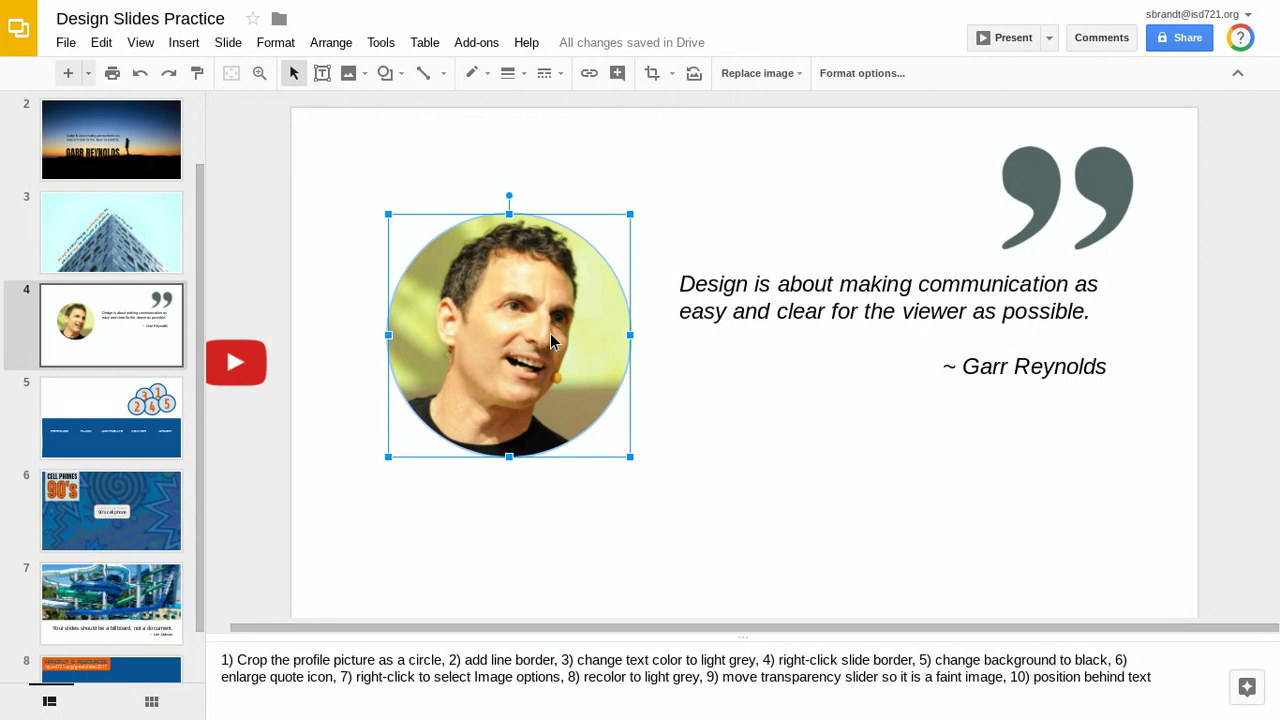
click(509, 76)
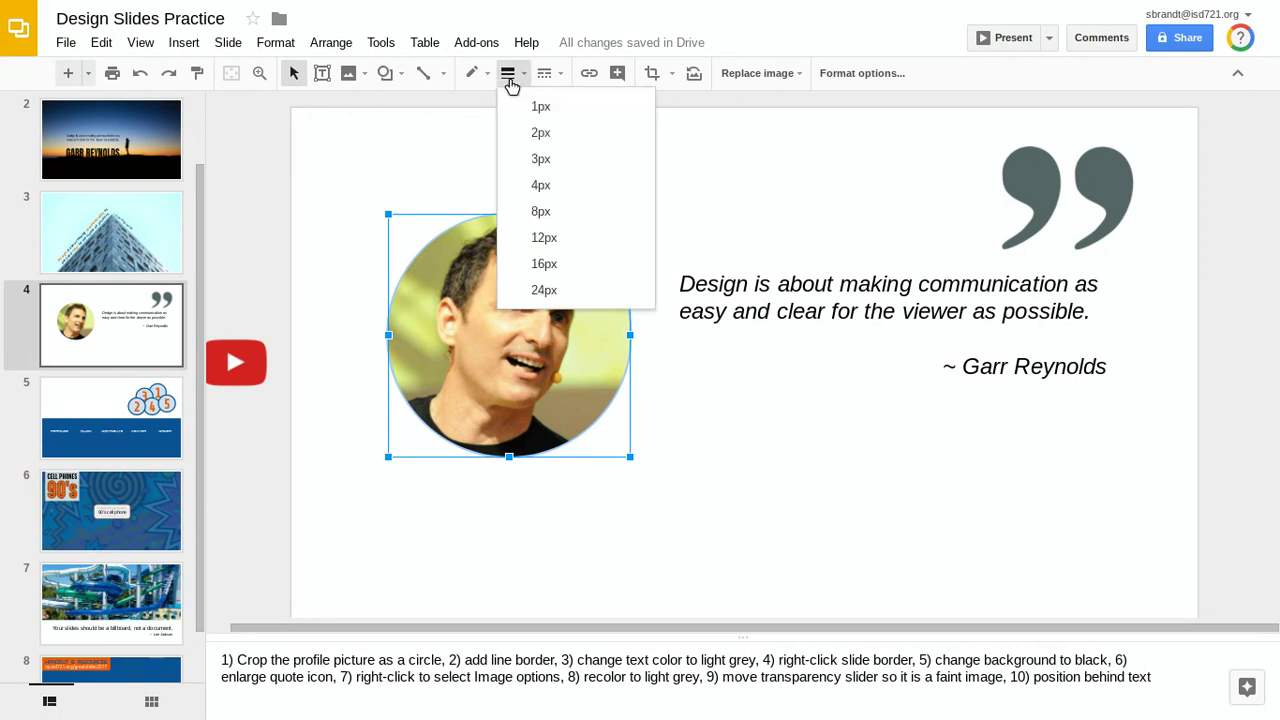
click(543, 186)
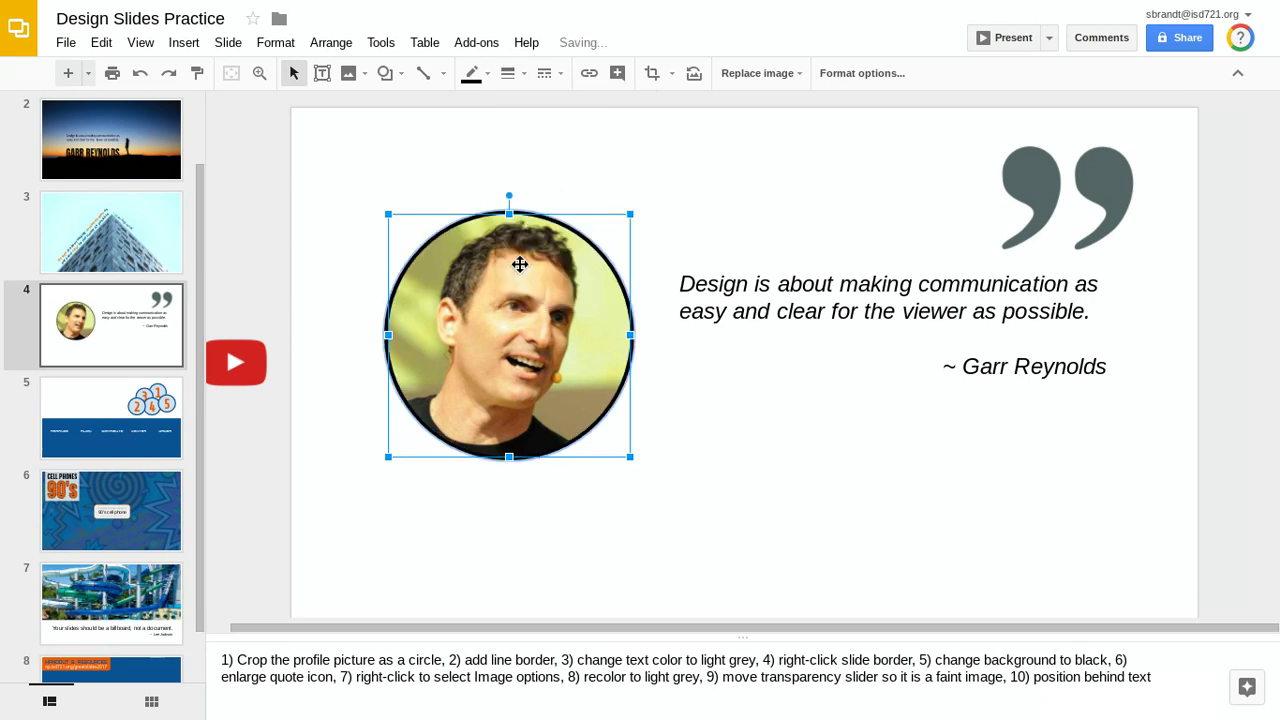
click(508, 73)
click(540, 212)
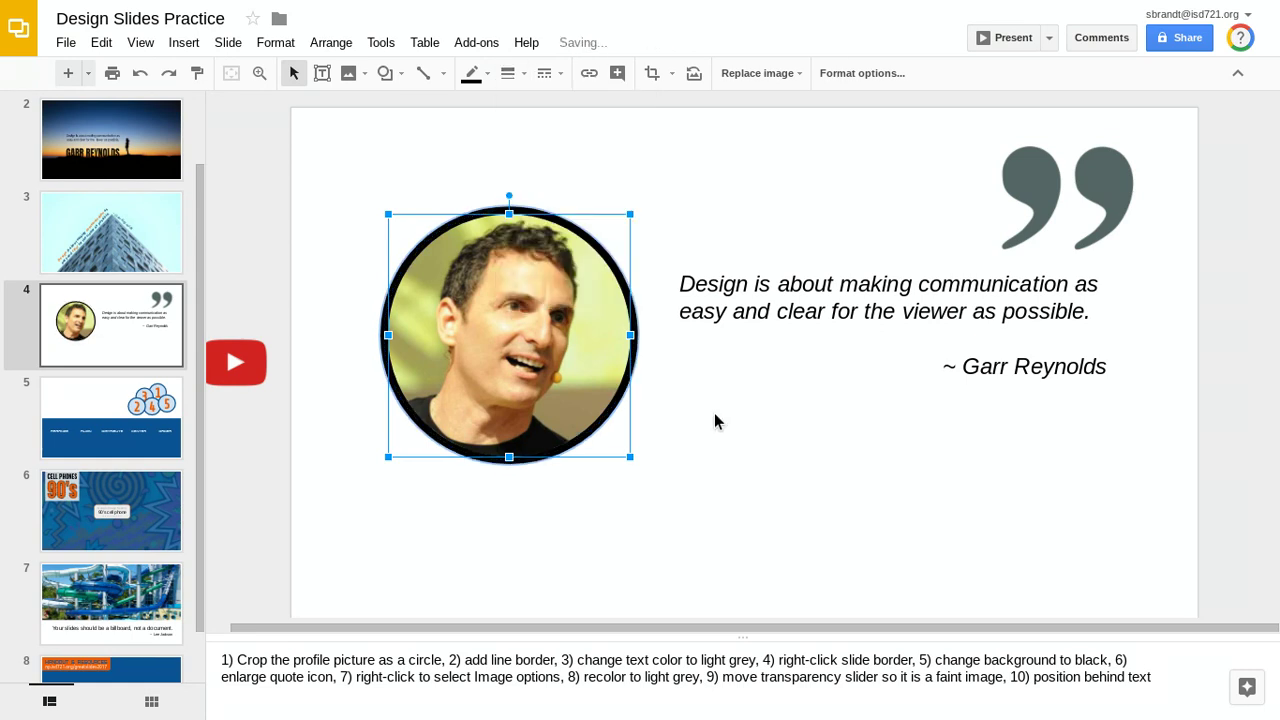
click(472, 73)
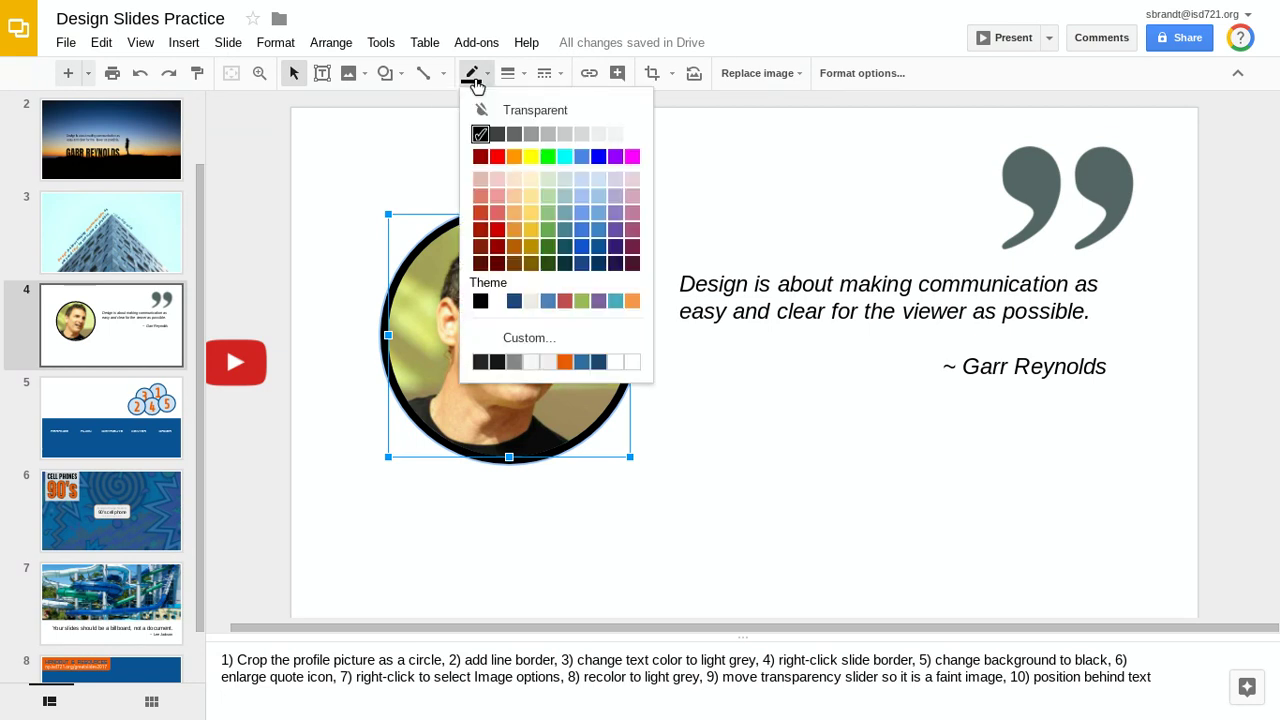
click(531, 134)
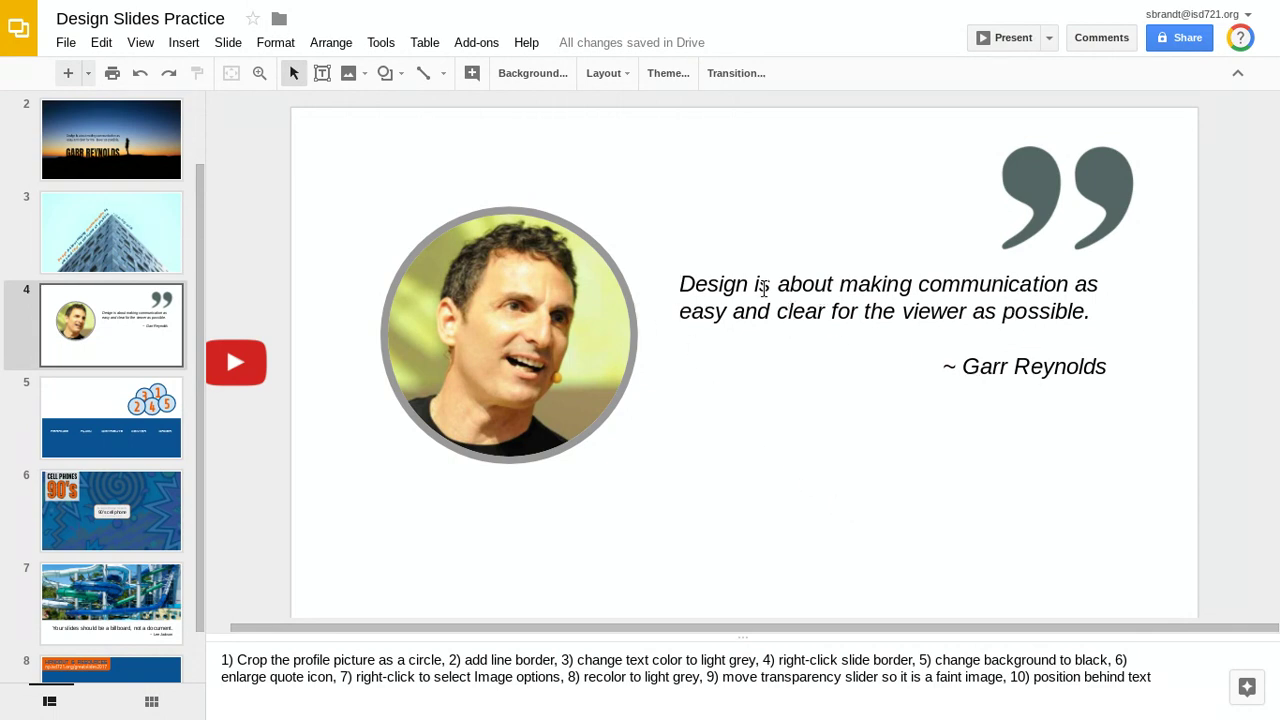
- Change the text colour of the whole quote and its attribution line to medium grey
click(712, 296)
double_click(720, 287)
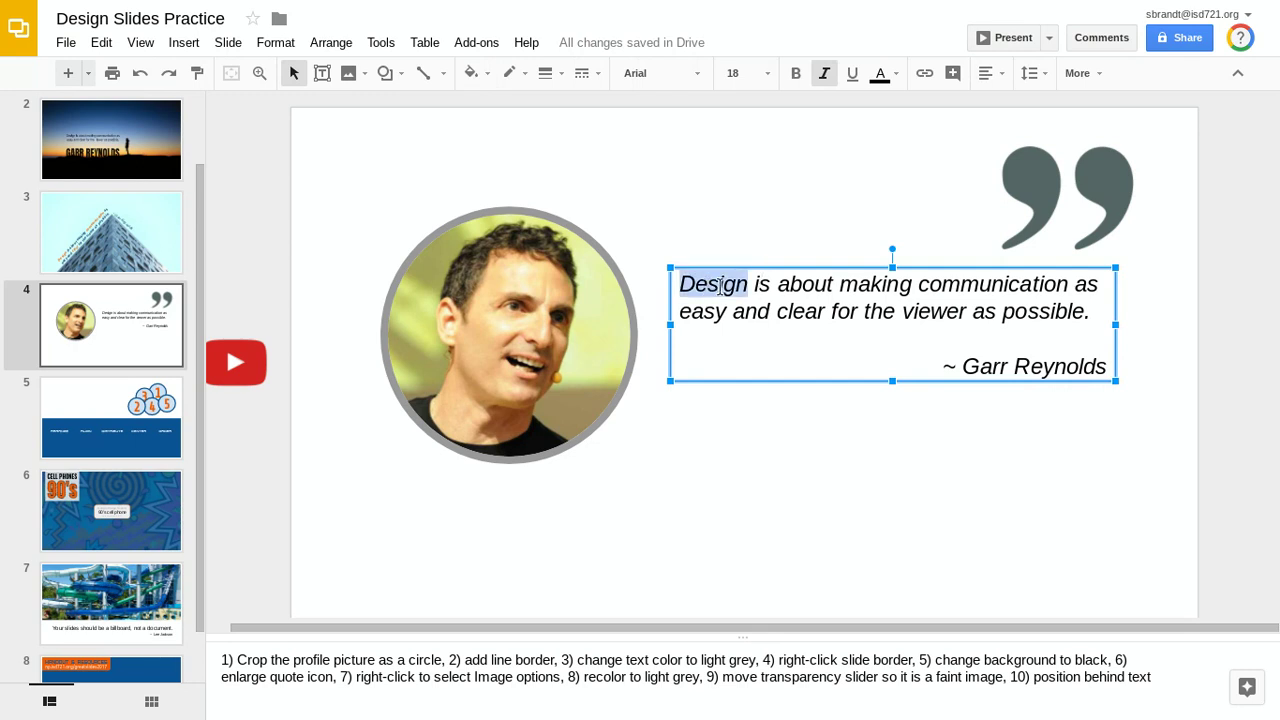
drag(720, 287, 1106, 362)
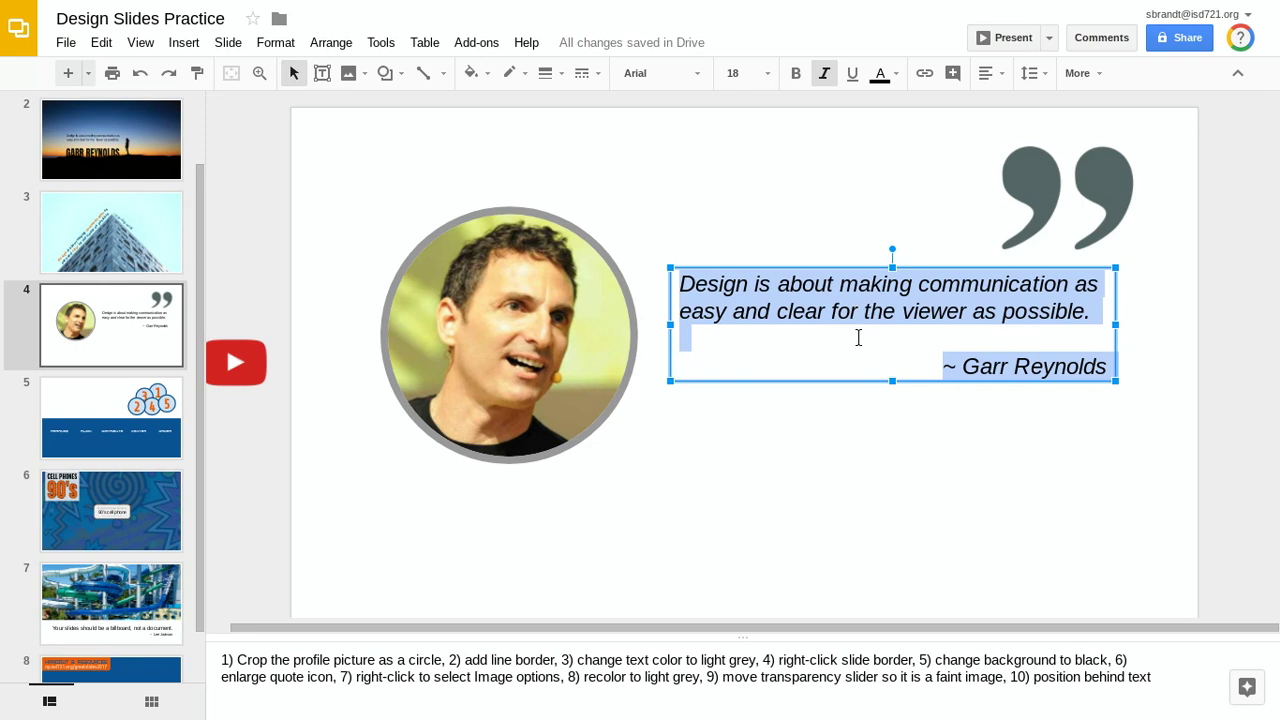
click(884, 74)
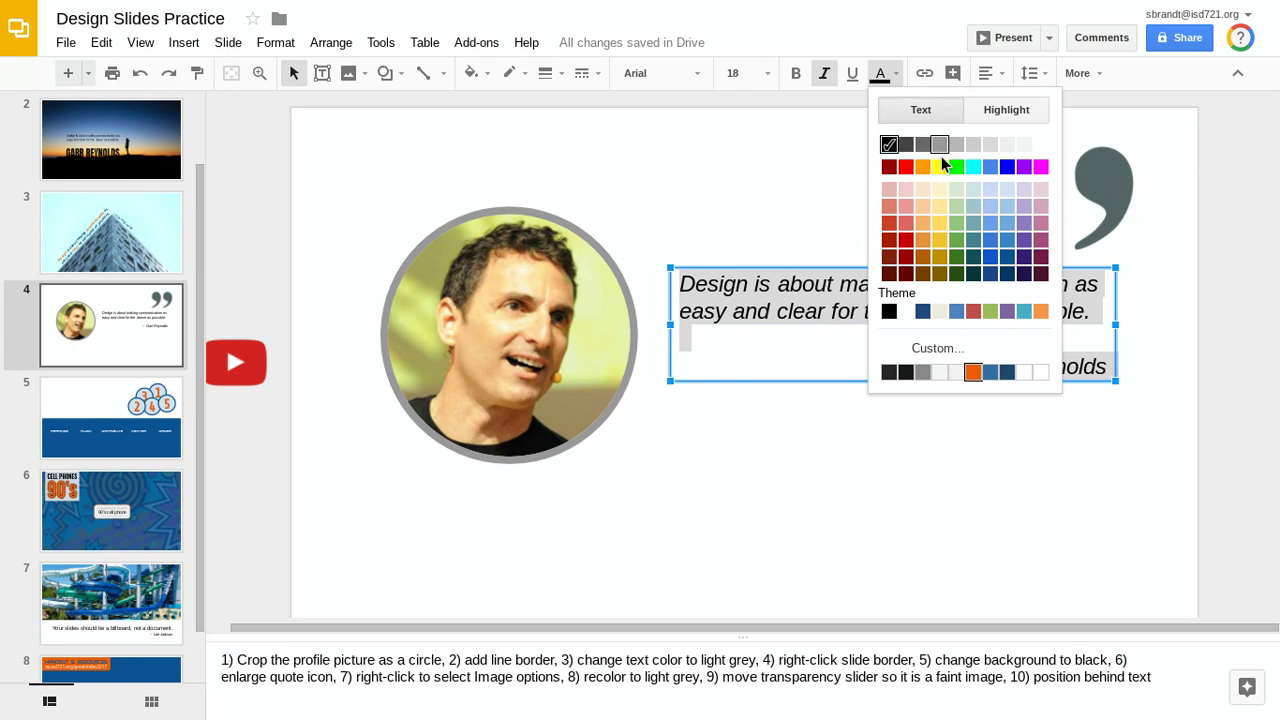
click(939, 146)
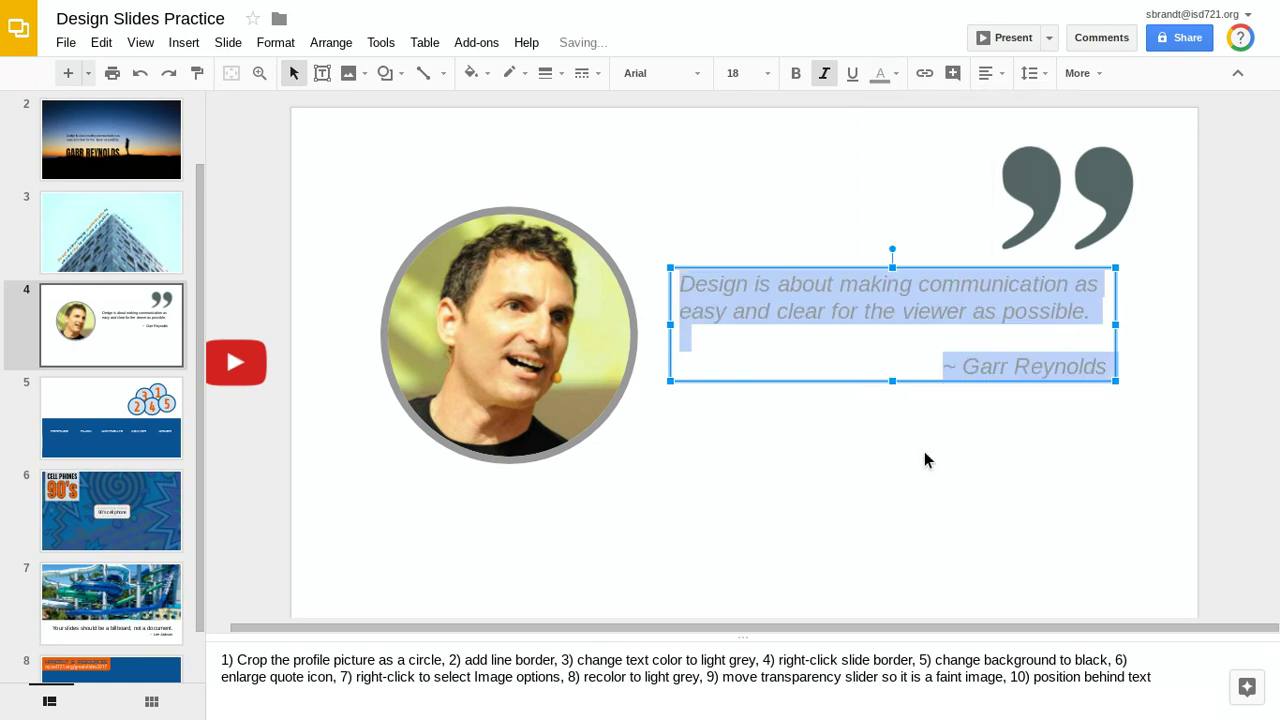
click(850, 516)
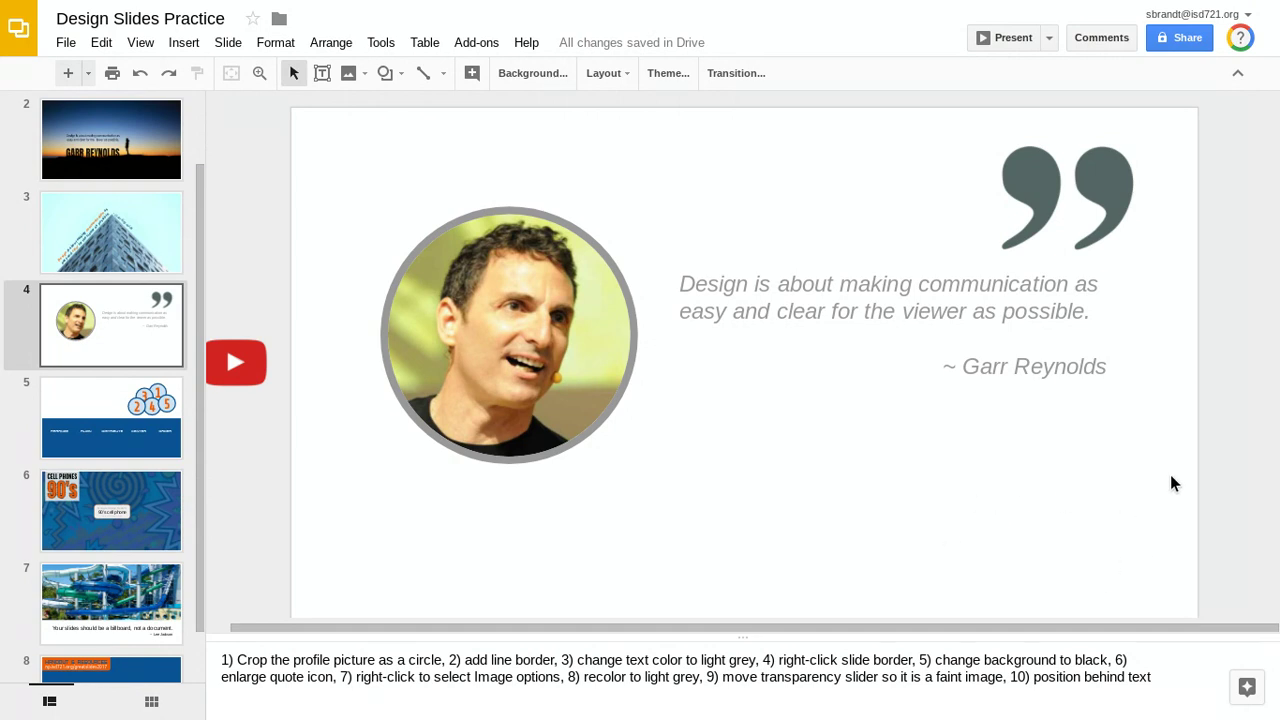
- Set the background colour of slide 4 to solid black
right_click(1152, 506)
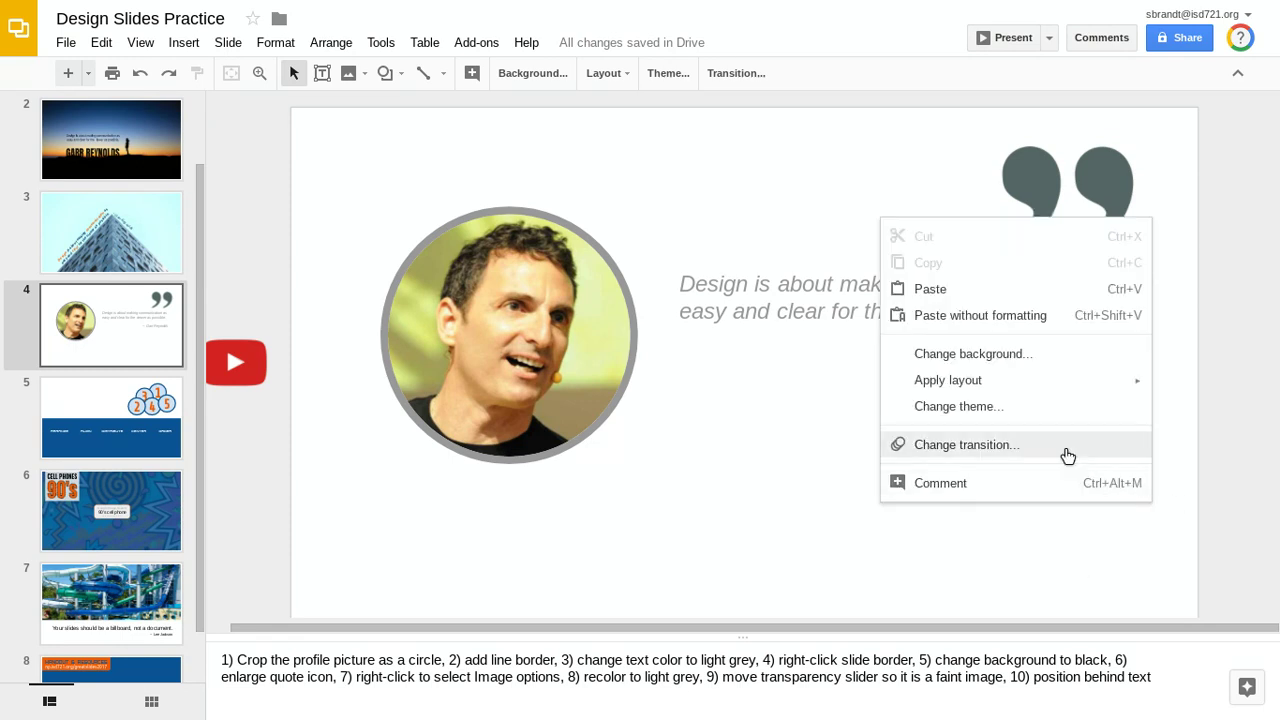
click(1020, 366)
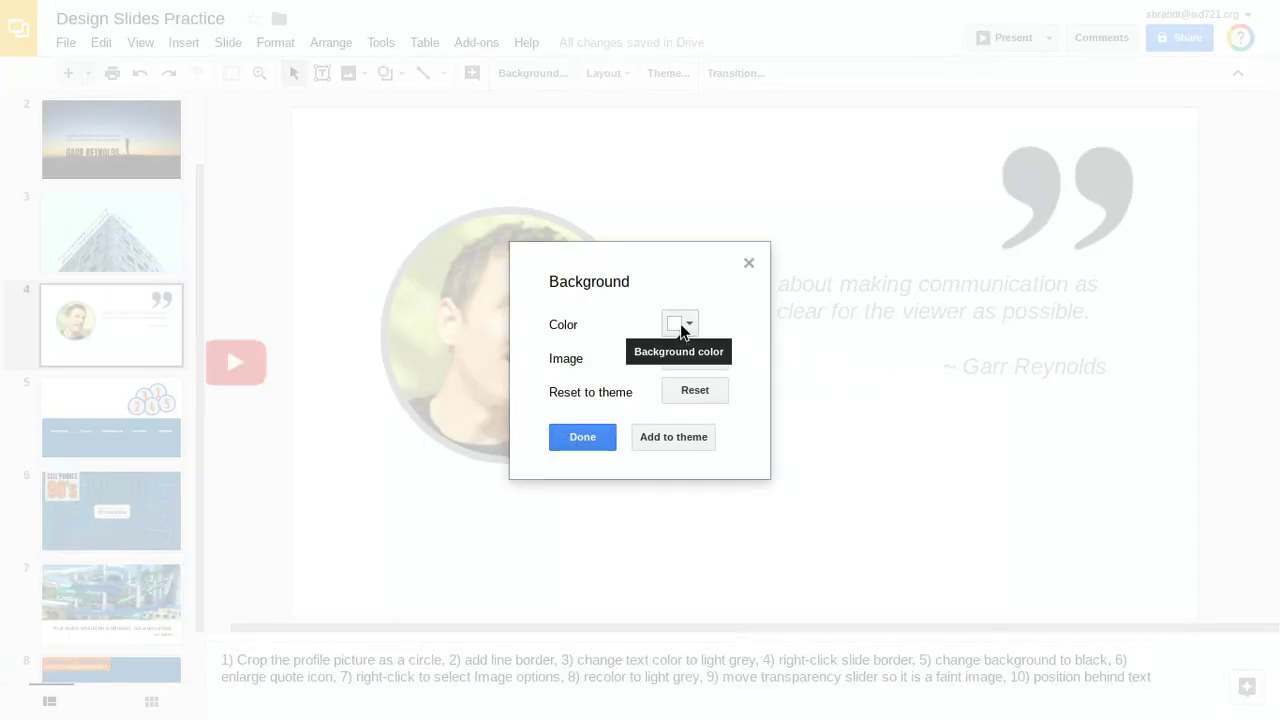
click(680, 325)
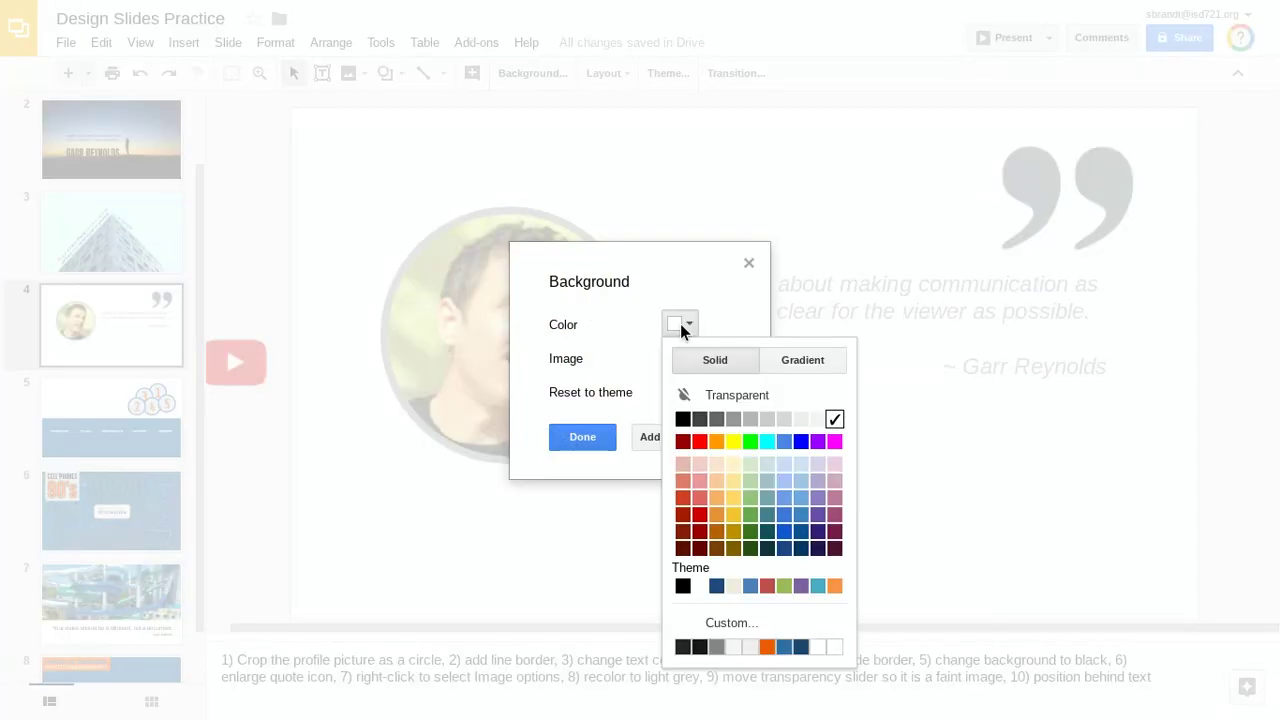
click(683, 420)
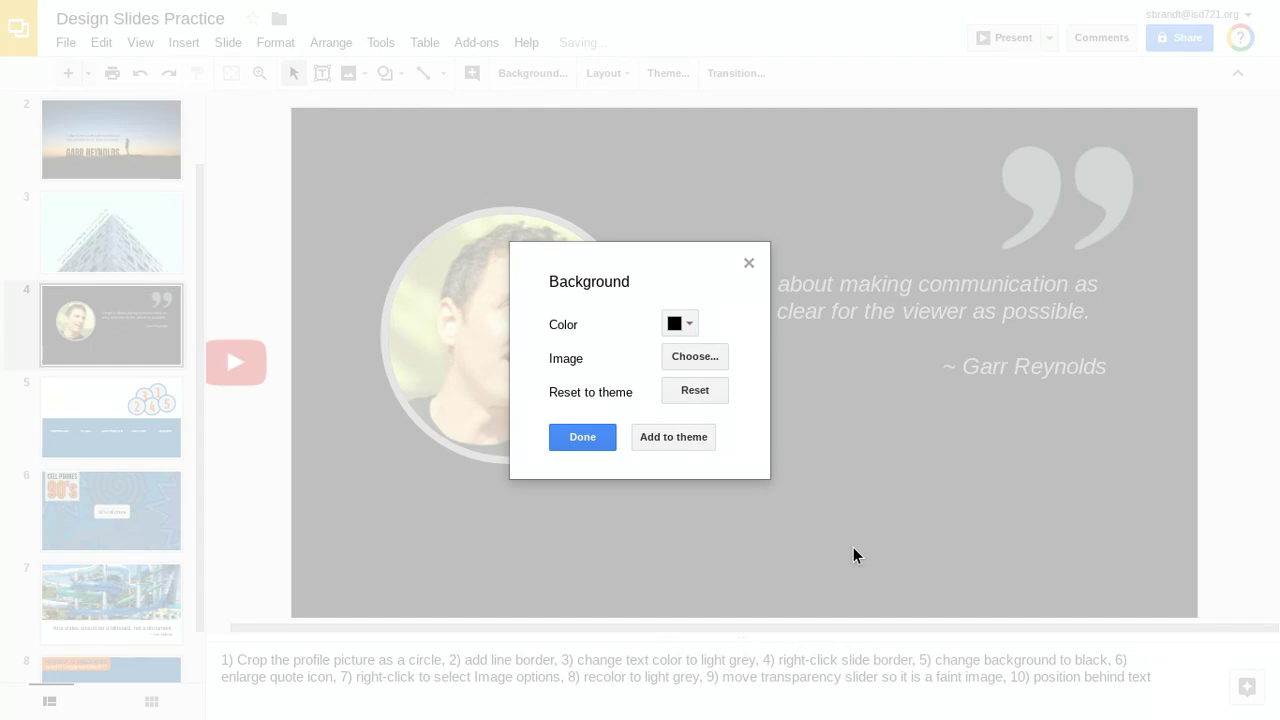
click(577, 439)
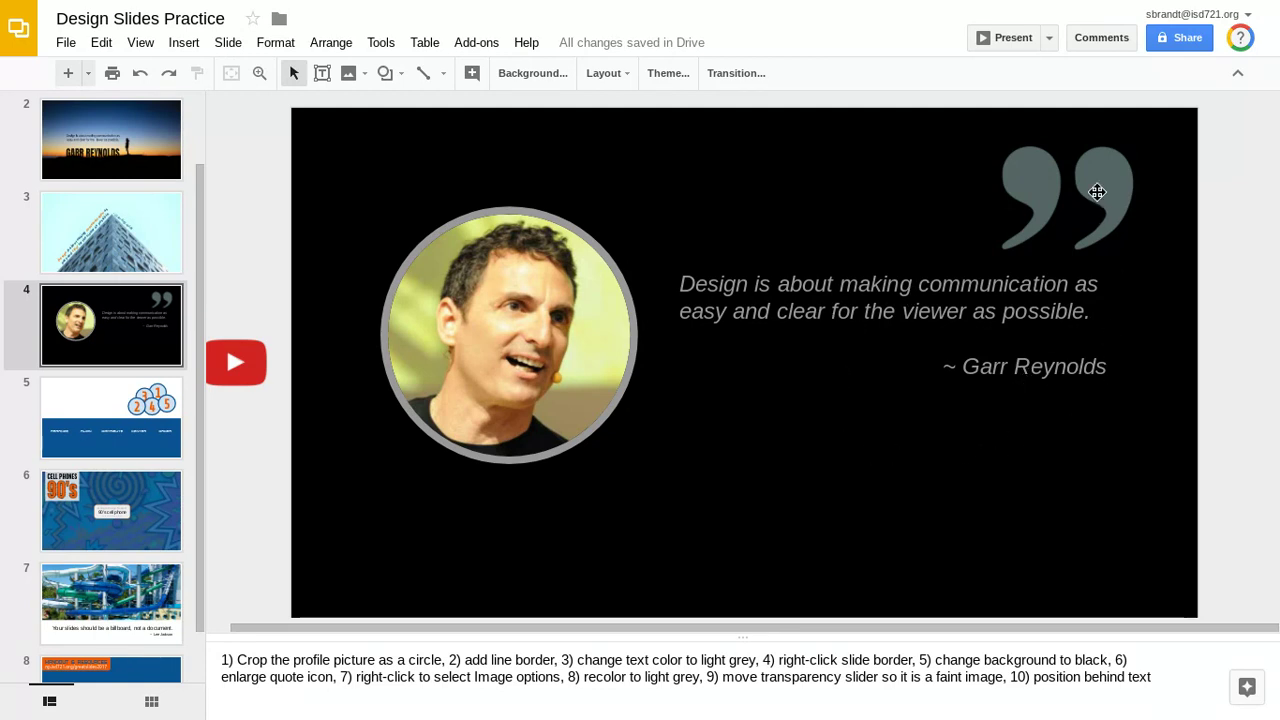
- Enlarge the quotation mark image proportionally from its lower-left corner to about 40 percent of the slide's width
click(1045, 186)
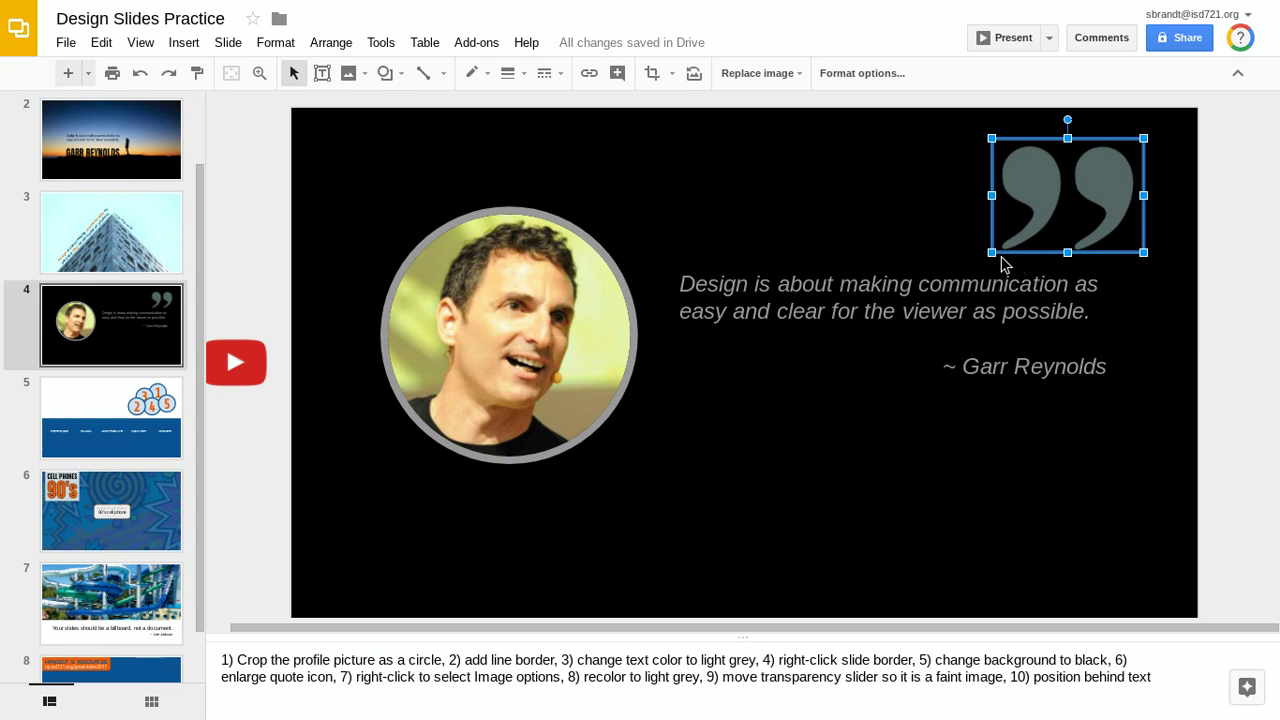
drag(993, 253, 869, 443)
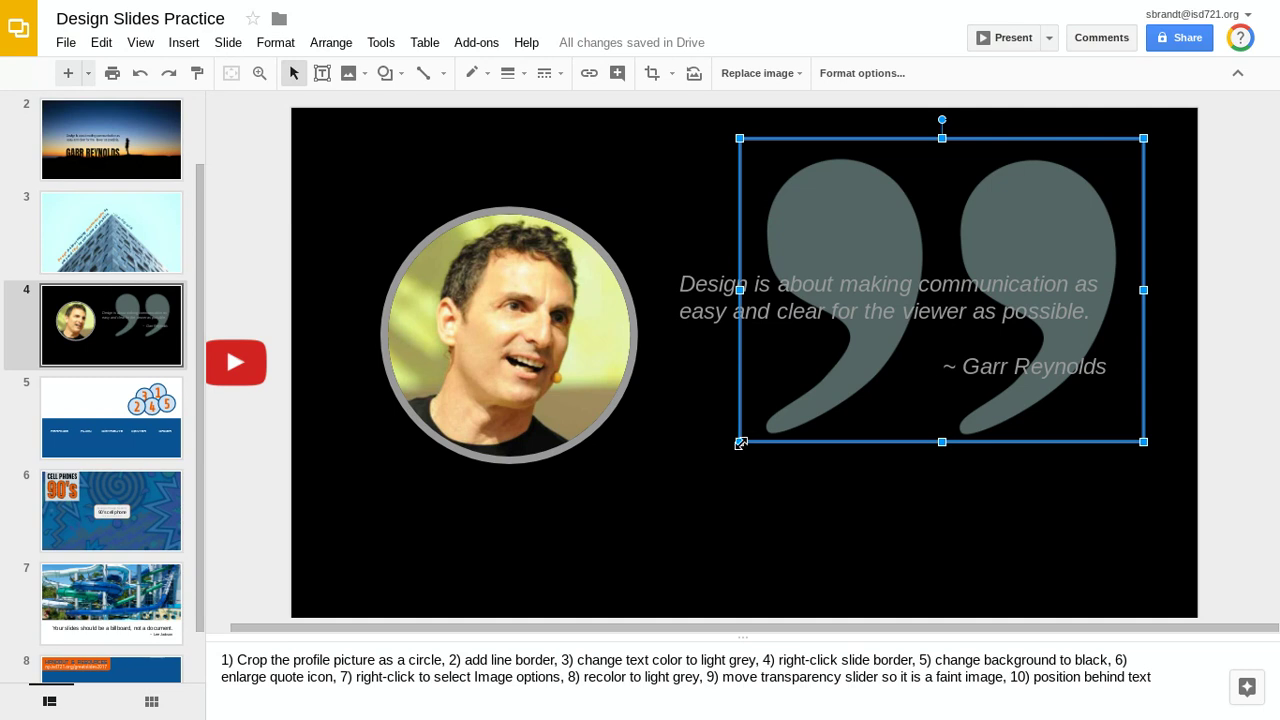
drag(740, 442, 779, 405)
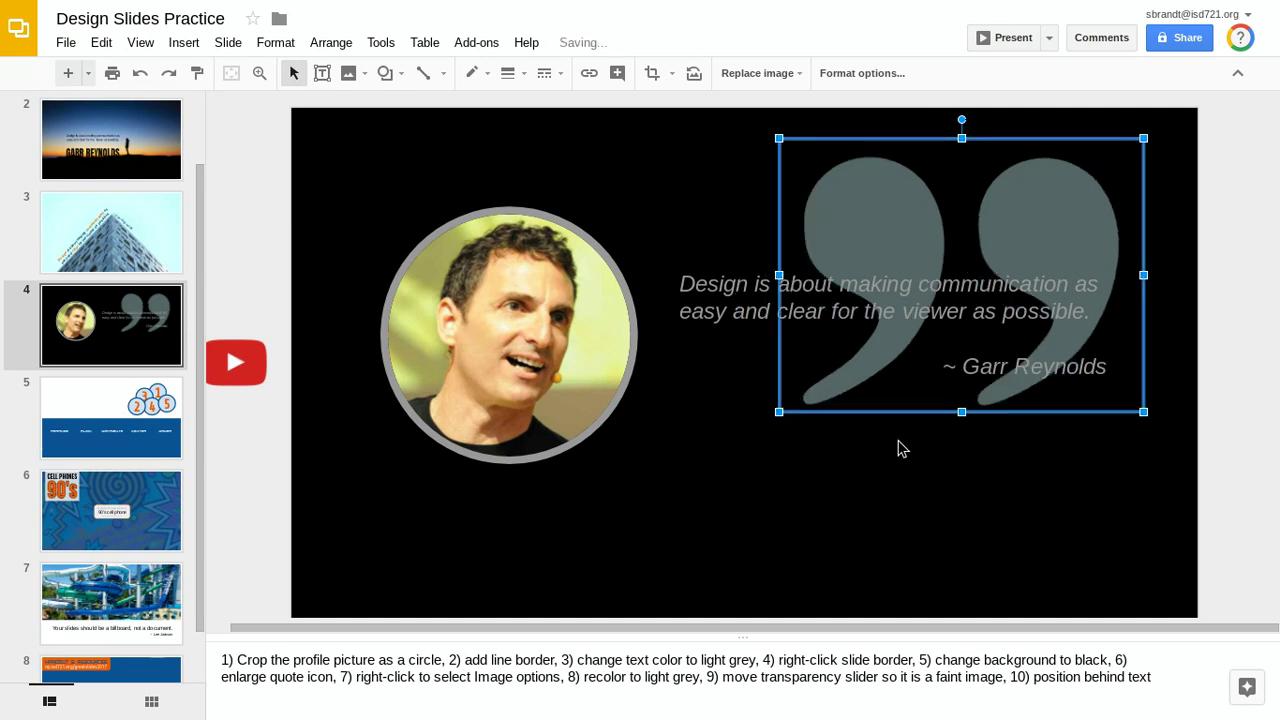
- Nudge the enlarged quotation mark down and slightly right behind the quote text, roughly level with the portrait
key(Down)
key(Down)
key(Down)
key(Down)
key(Down)
key(Down)
key(Down)
key(Down)
key(Down)
key(Down)
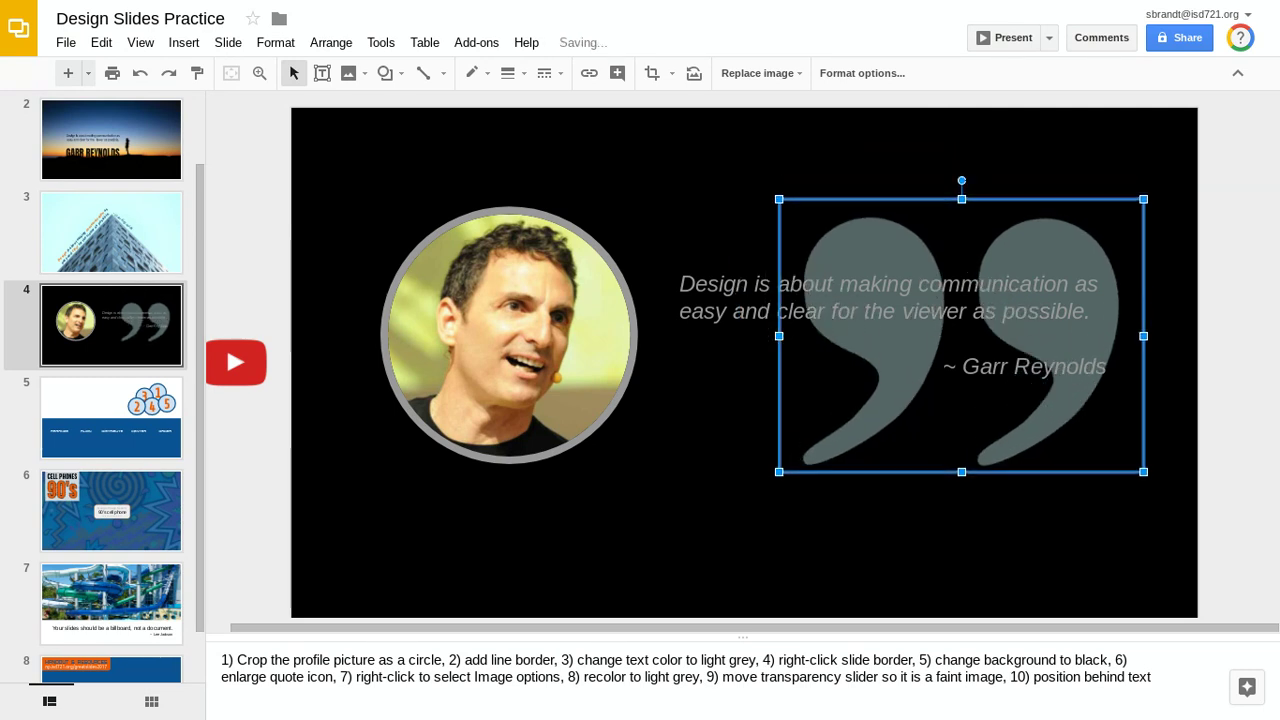
key(Right)
key(Right)
key(Right)
key(Down)
key(Down)
key(Down)
key(Down)
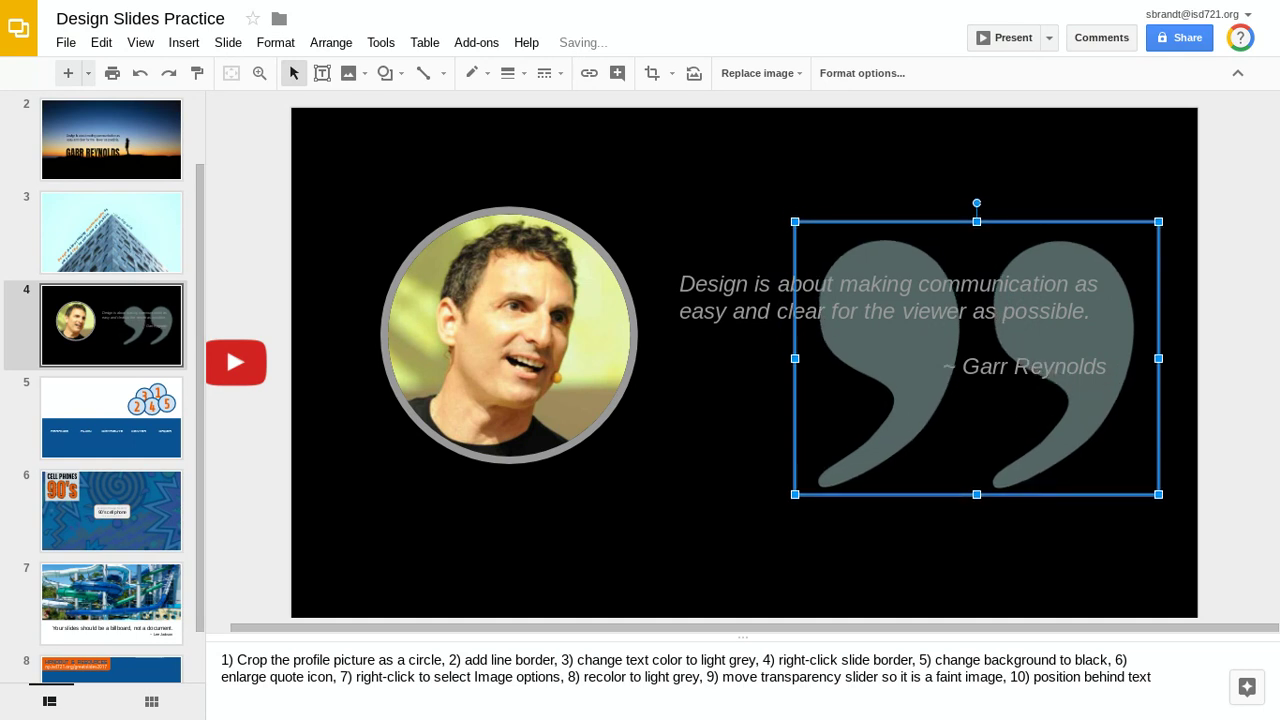
key(Up)
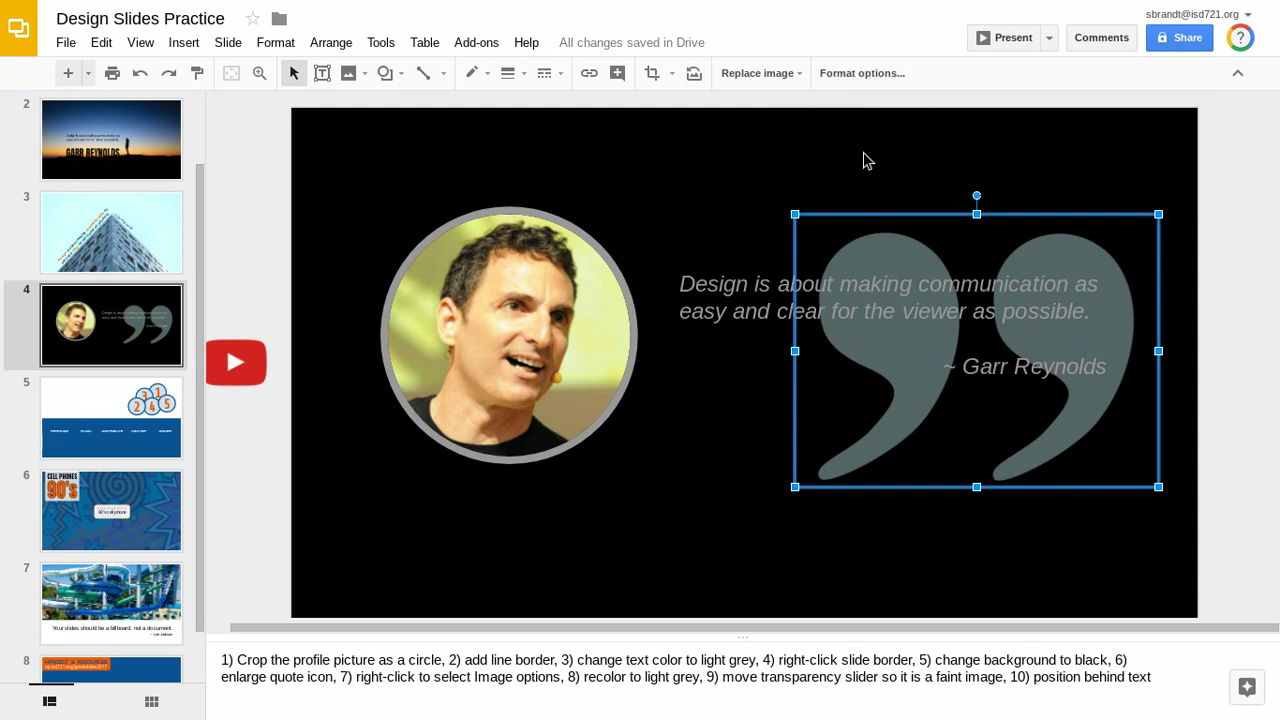
- Recolor the quotation mark image light grey with the Negative recolor option
click(862, 73)
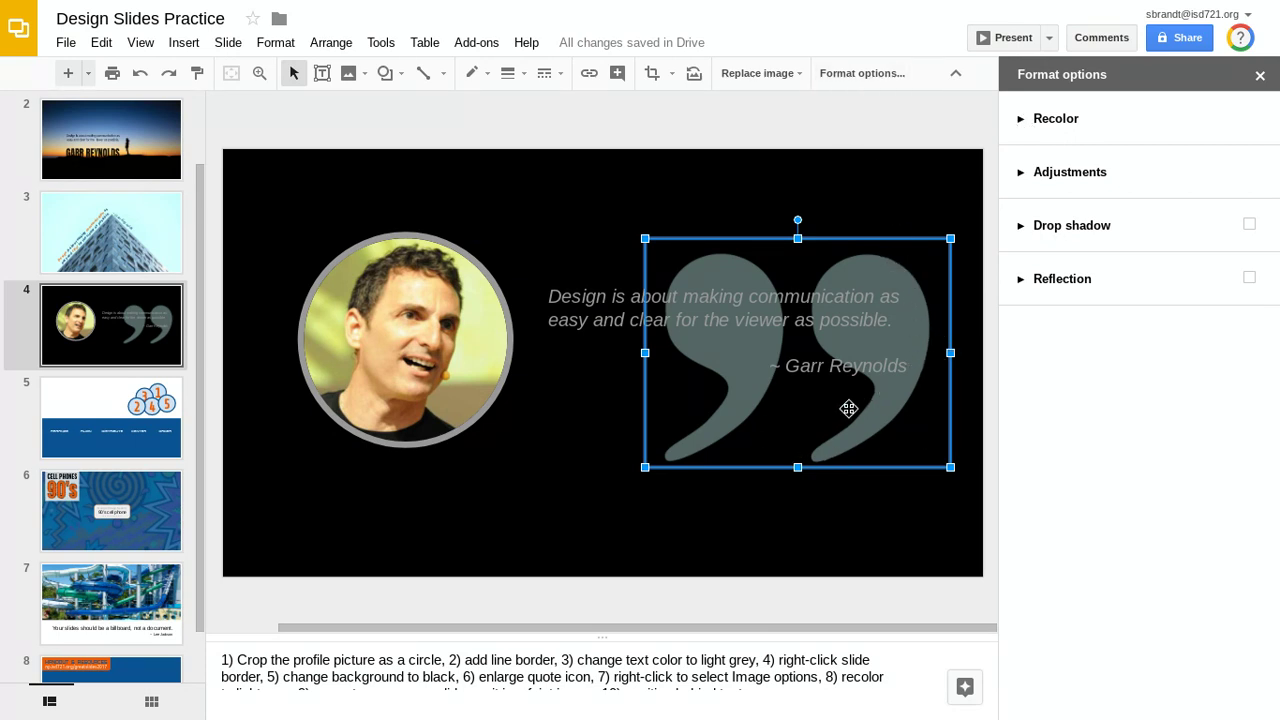
click(1030, 119)
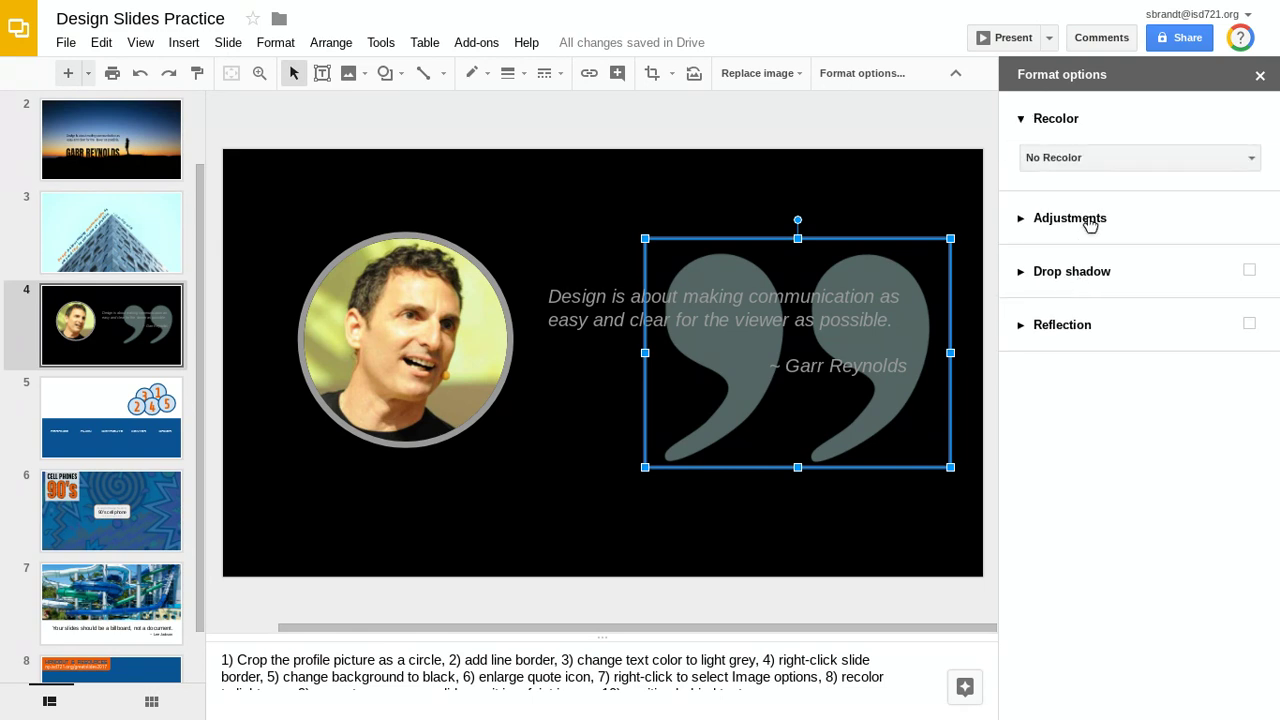
click(1102, 162)
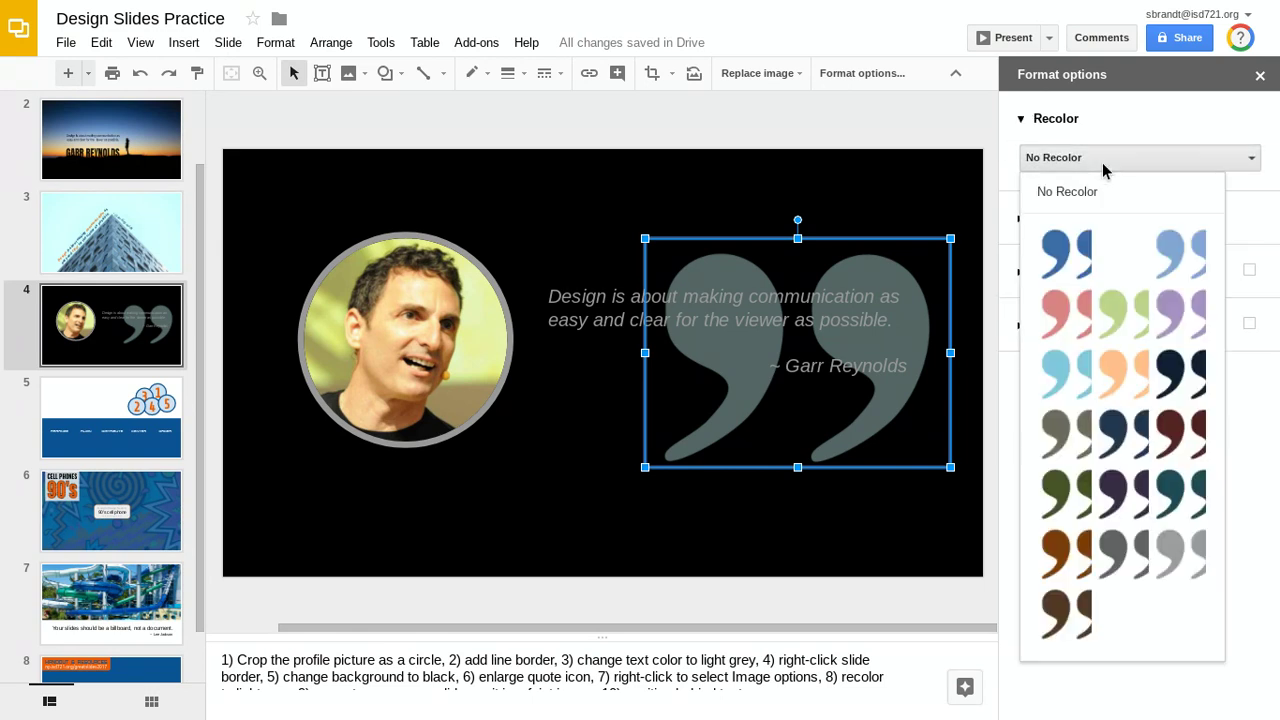
click(1177, 561)
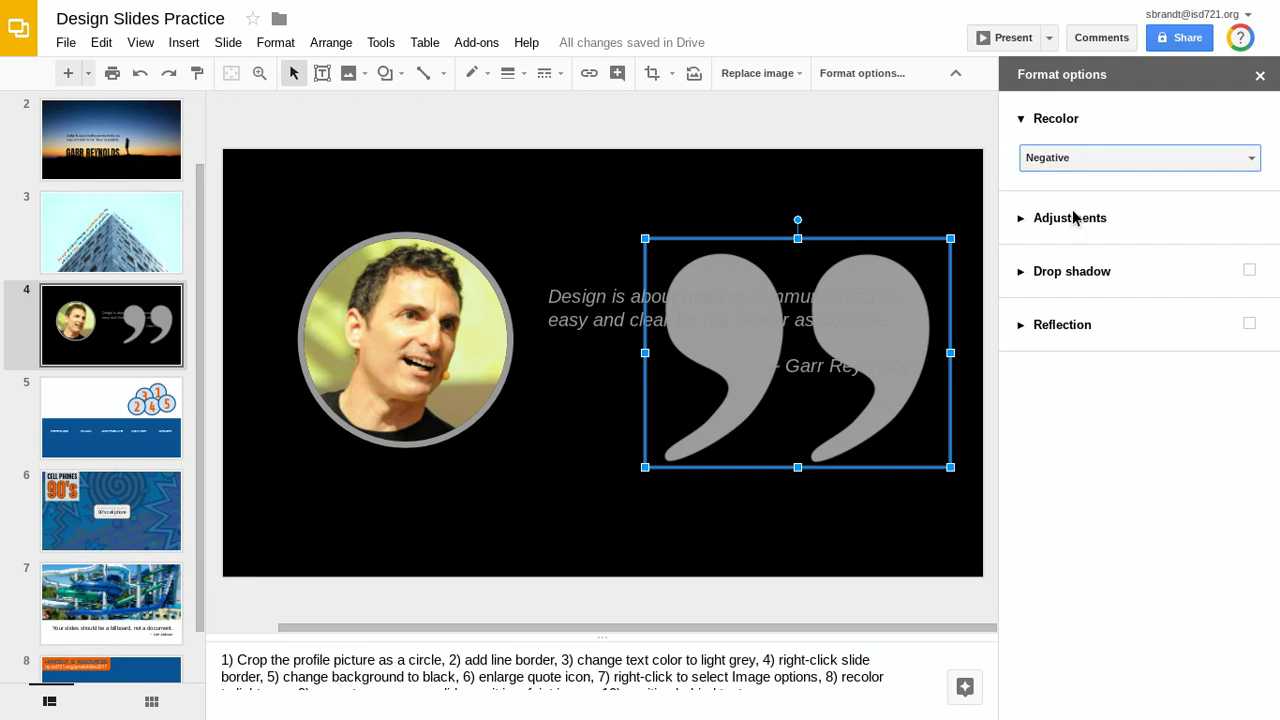
- Raise the quotation mark's transparency to about three quarters so it is a faint image, and deselect it
click(1022, 224)
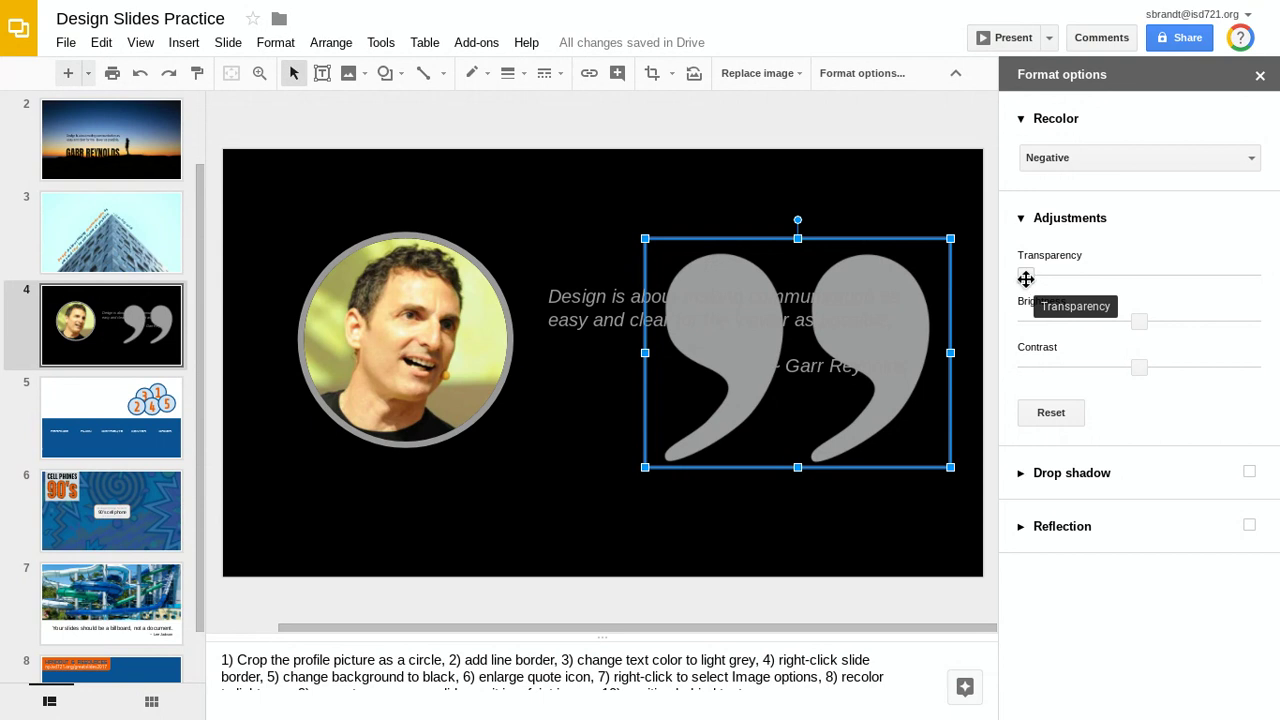
drag(1025, 282, 1198, 281)
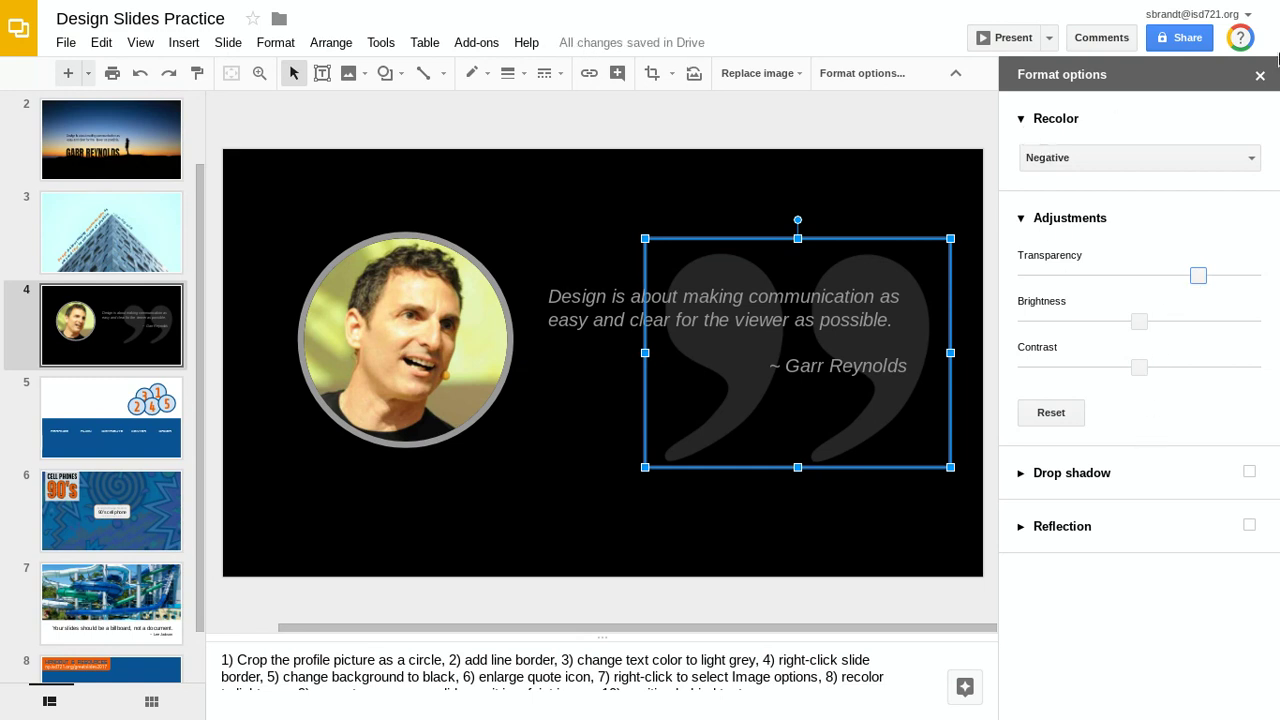
click(1261, 75)
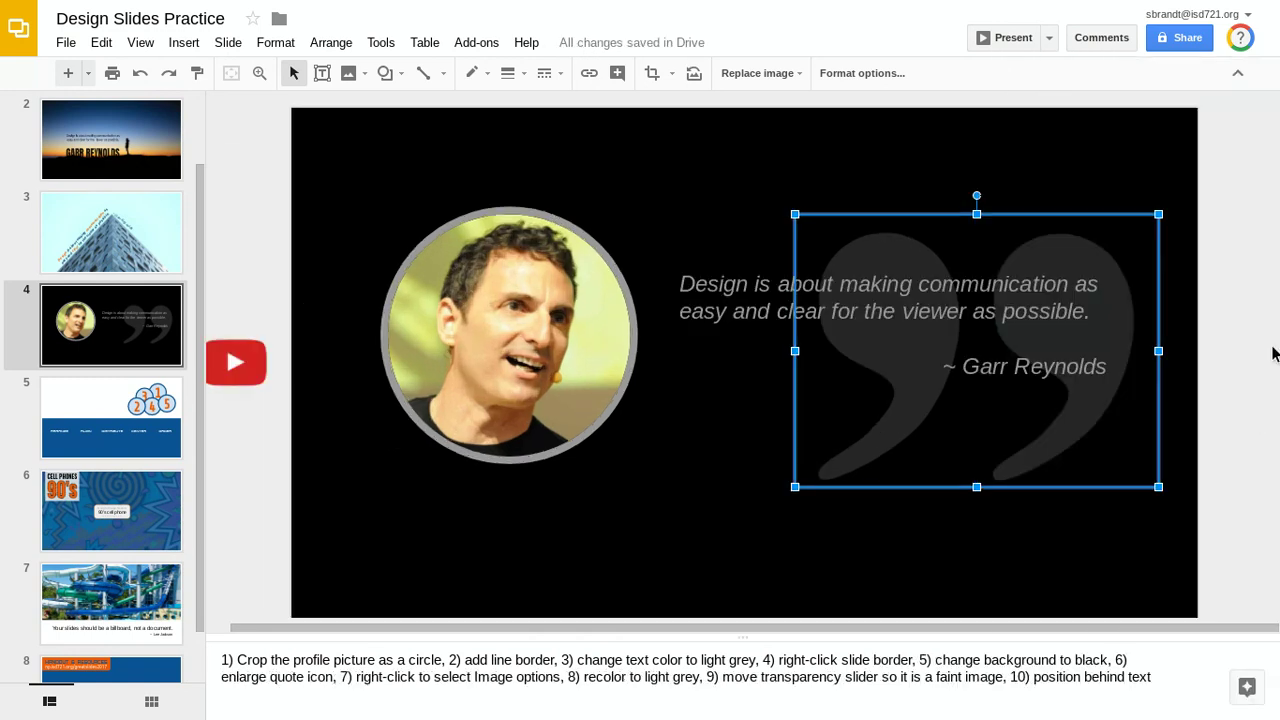
click(1233, 403)
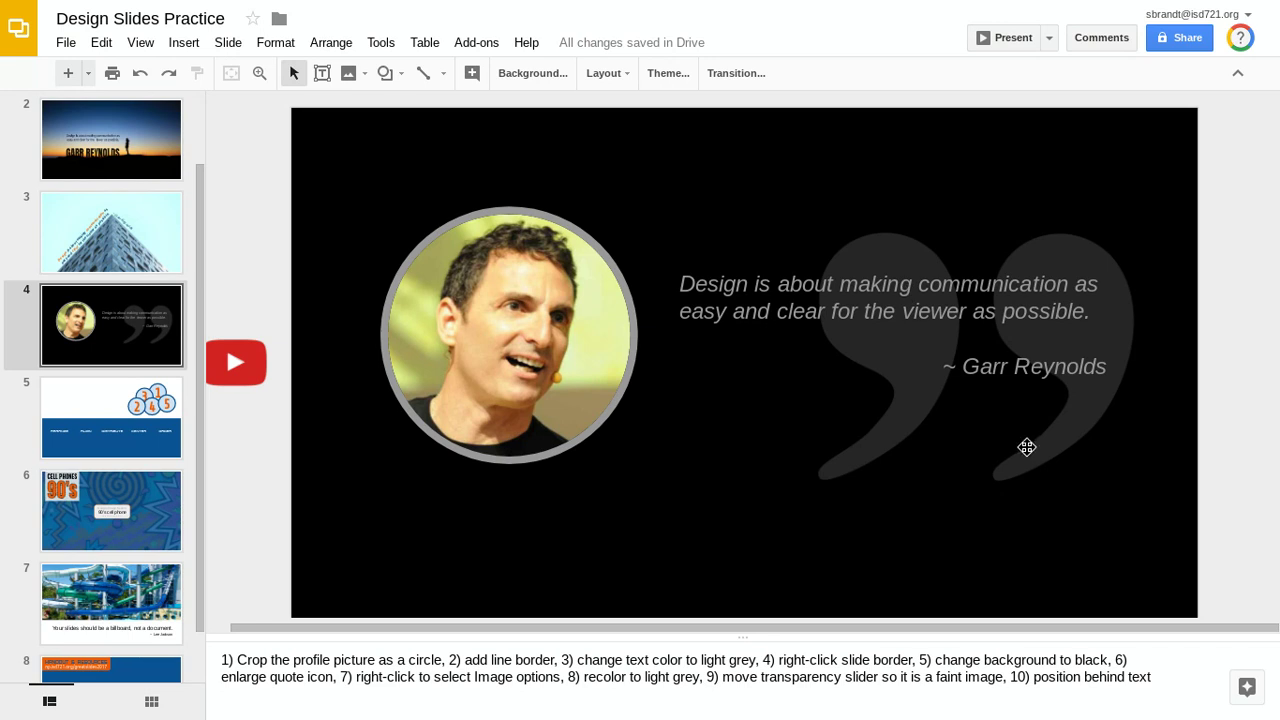
- Preview the slide in presentation mode, and change the circular portrait's border colour to dark grey
click(1010, 38)
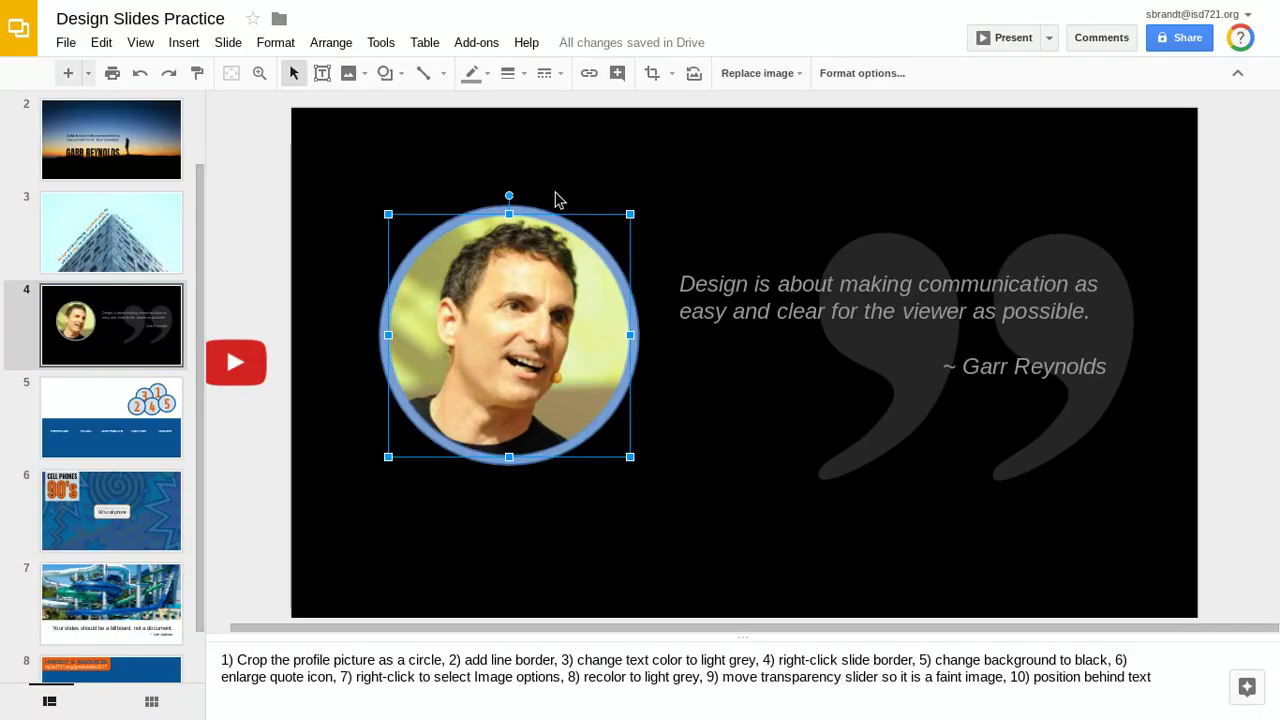
click(469, 80)
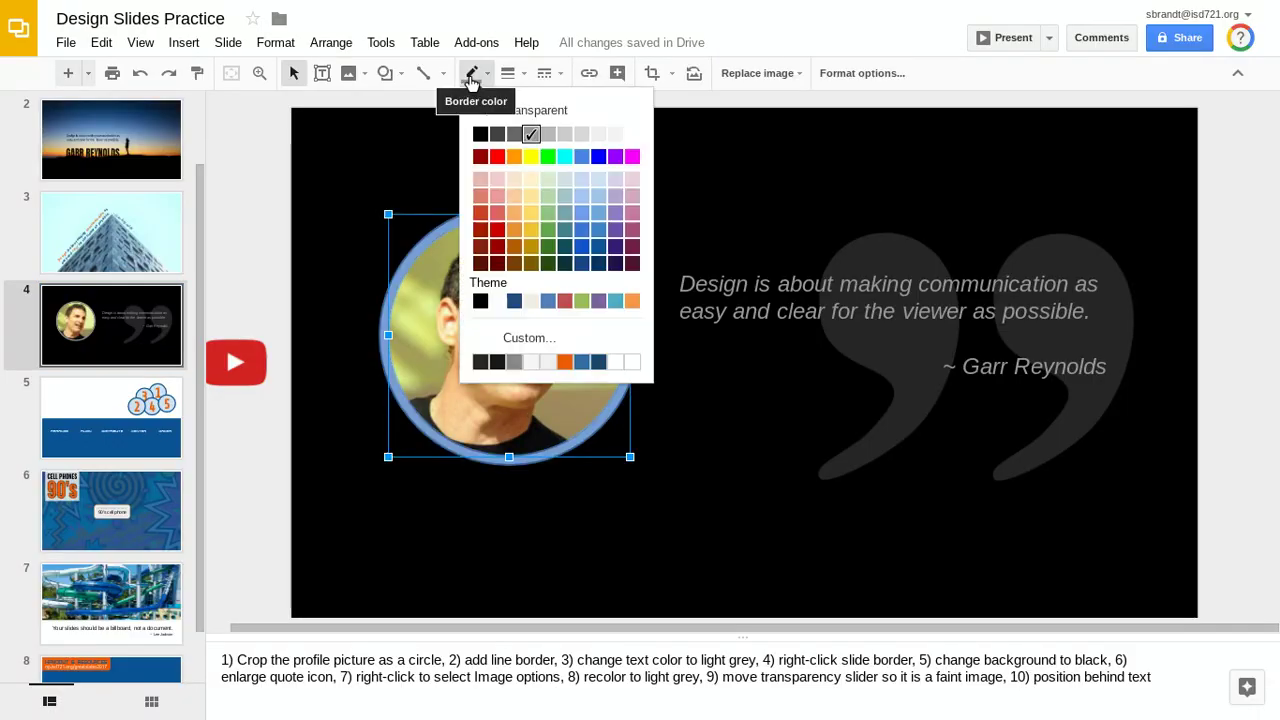
click(497, 136)
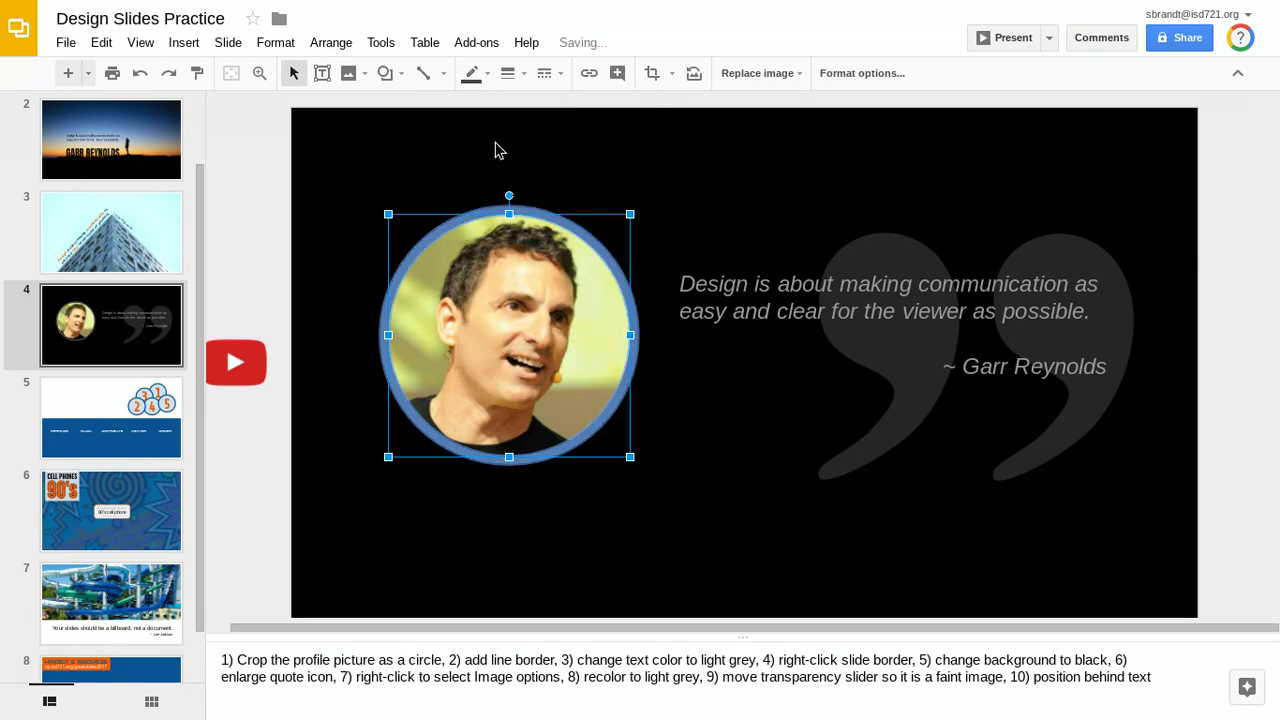
click(499, 150)
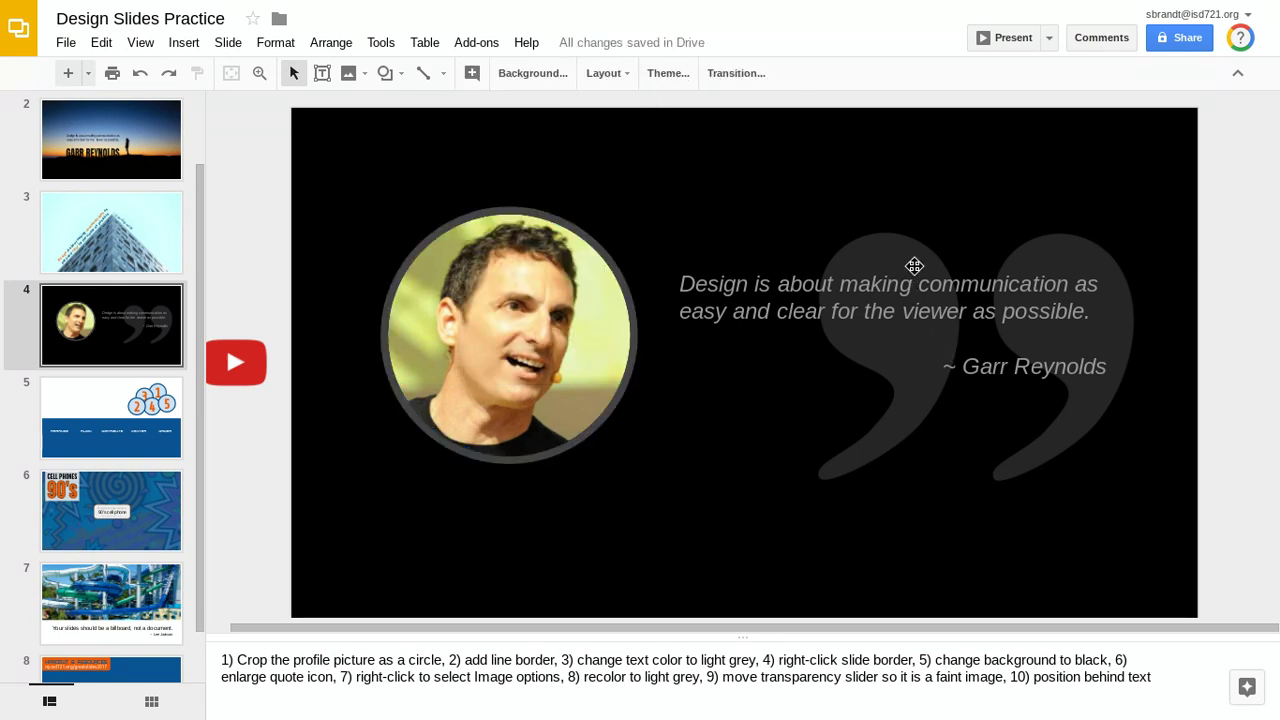